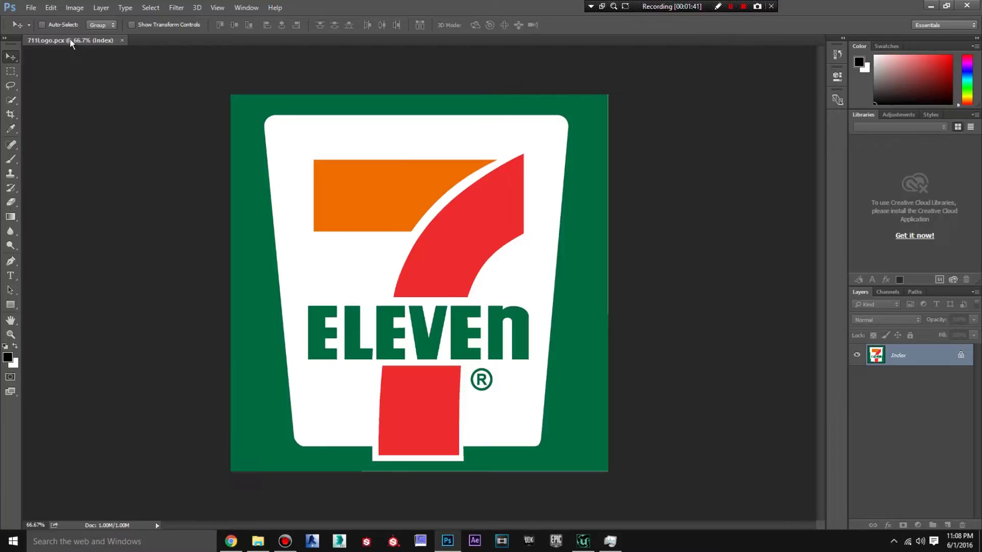
# Close 711Logo.pcx and open the 711Logo JPG from the Originals folder in Custom UnrealEd 2.0 Textures.
pyautogui.click(122, 40)
pyautogui.click(31, 8)
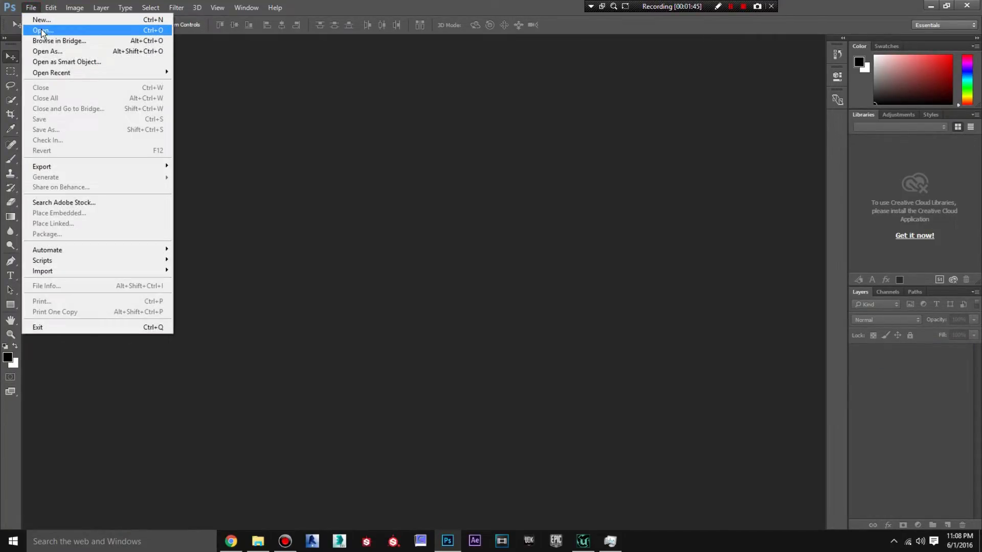
pyautogui.click(41, 30)
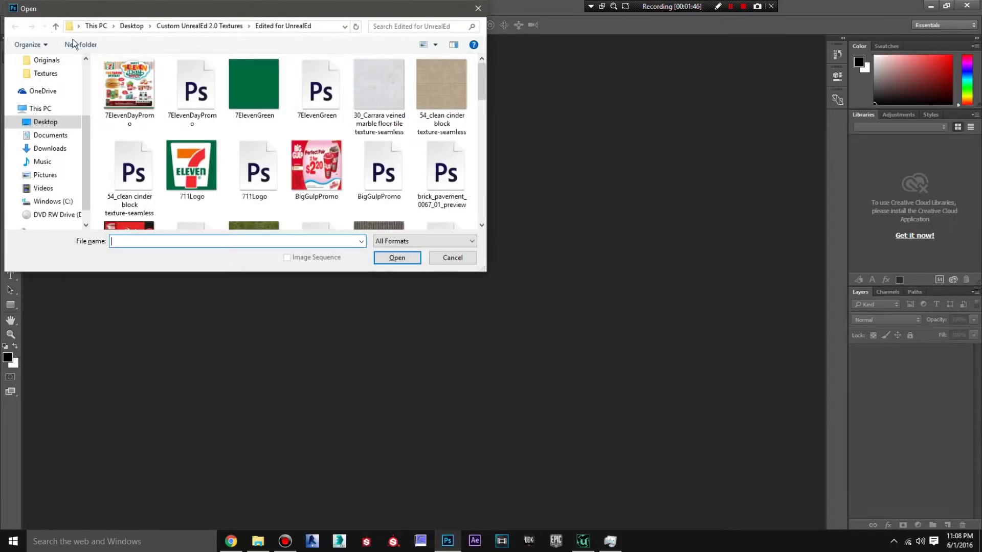
pyautogui.click(202, 26)
pyautogui.doubleClick(172, 90)
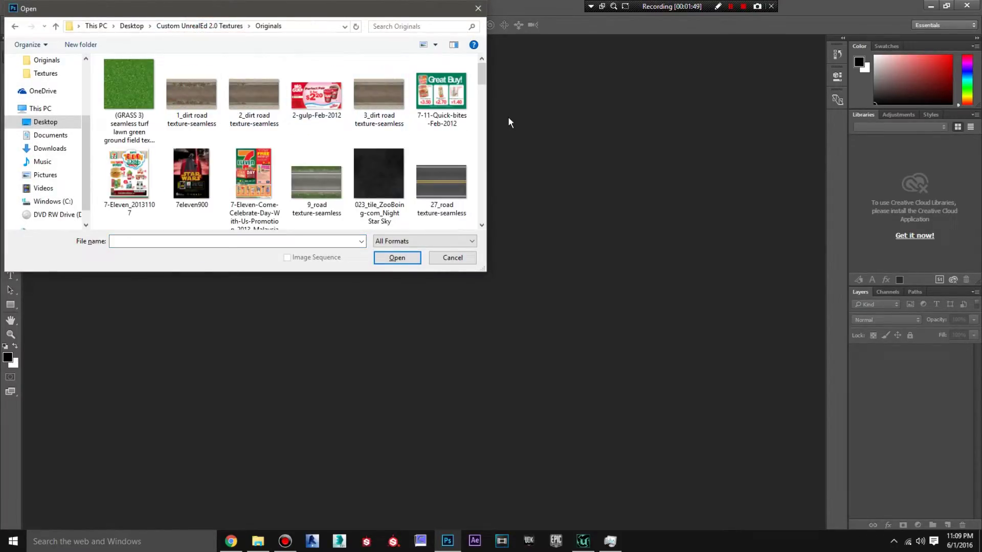
pyautogui.moveTo(483, 72); pyautogui.dragTo(474, 104)
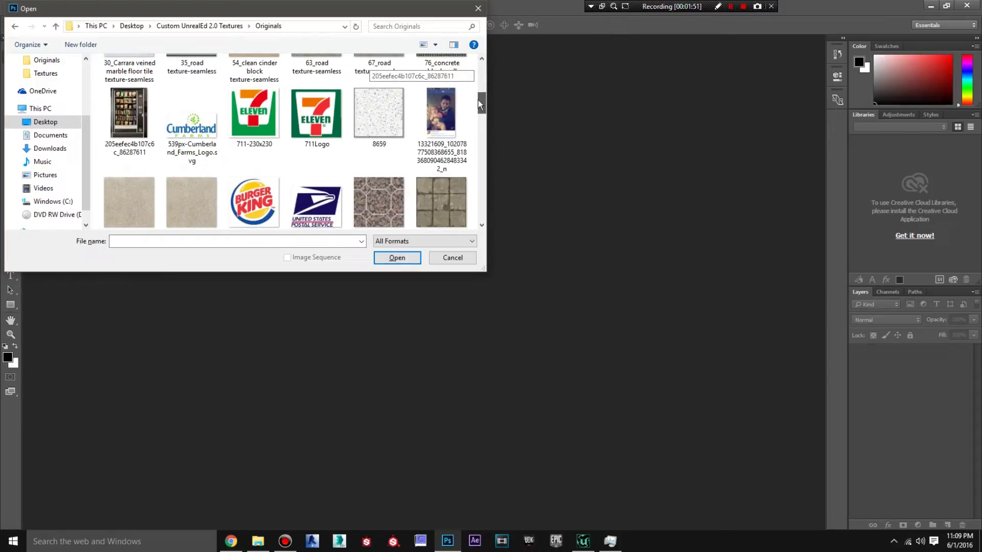
pyautogui.doubleClick(316, 111)
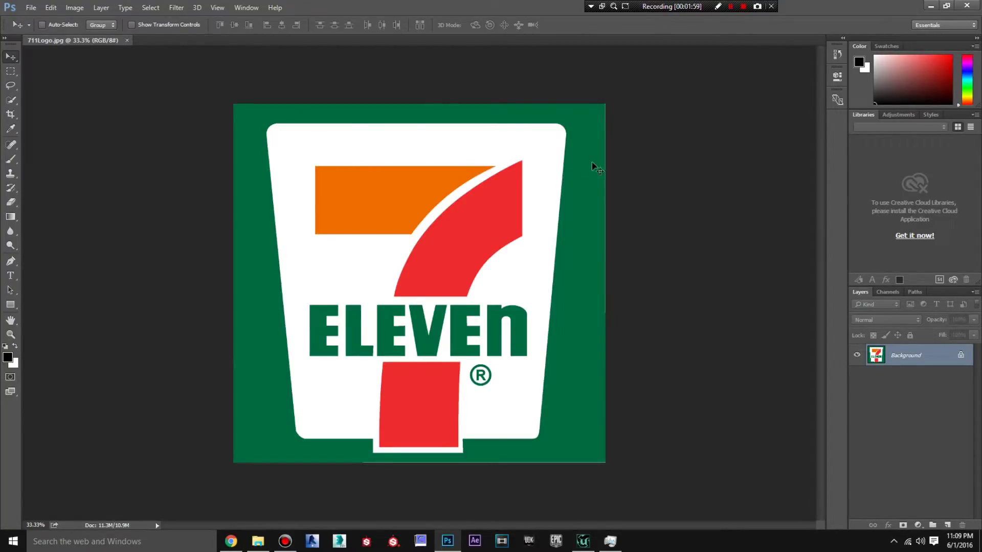
# Resize the logo image to 2048 pixels wide by 2048 pixels high.
pyautogui.click(75, 7)
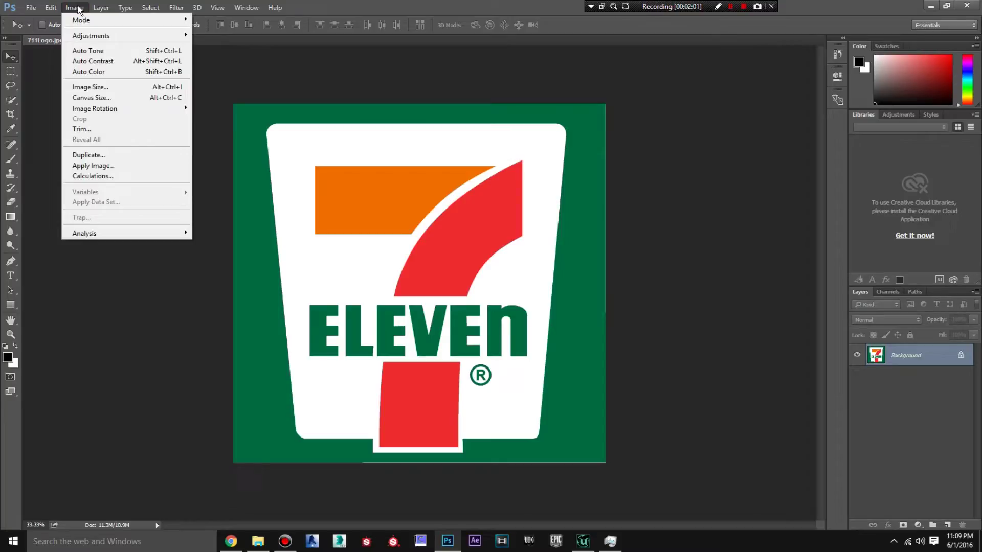
pyautogui.click(100, 87)
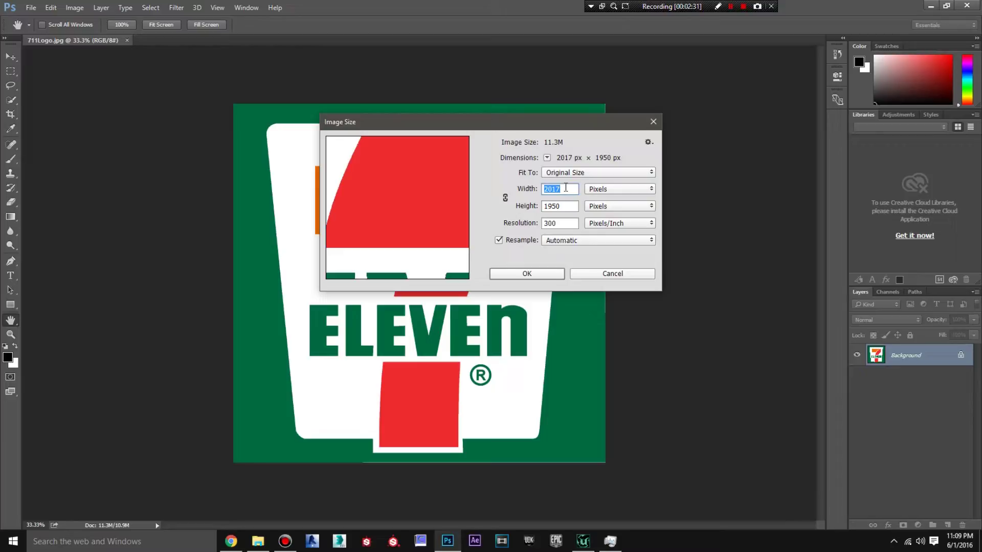
pyautogui.write('2')
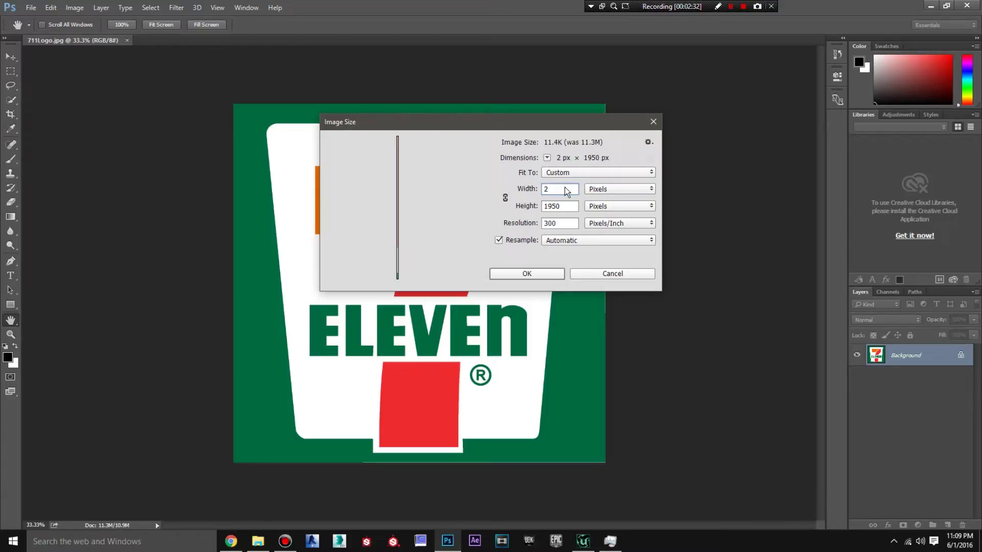
pyautogui.write('048')
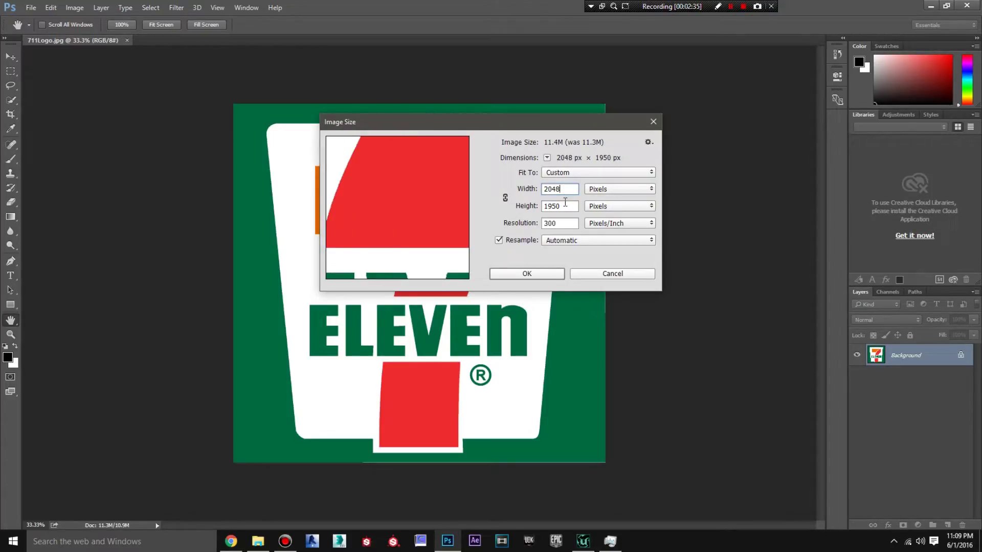
pyautogui.press('Tab')
pyautogui.write('20')
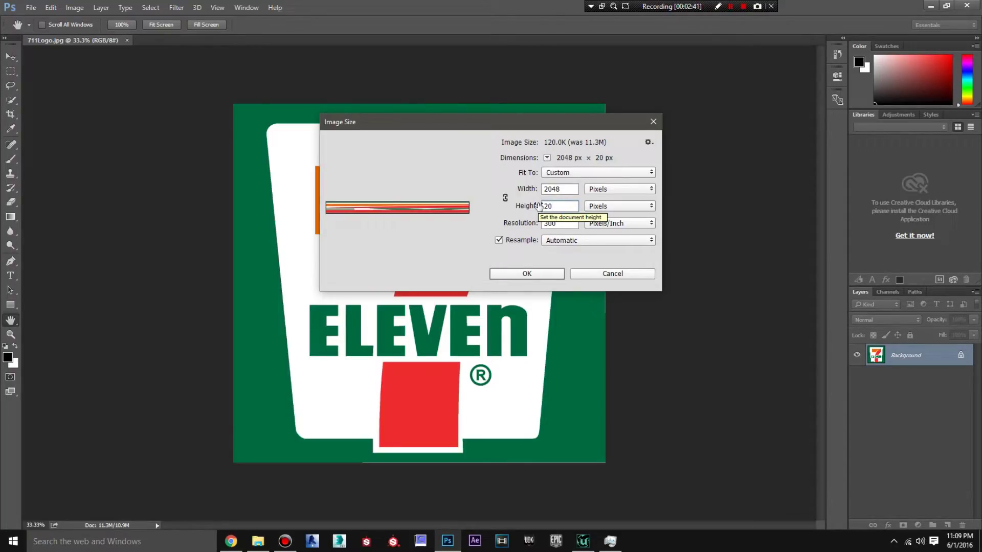
pyautogui.write('48')
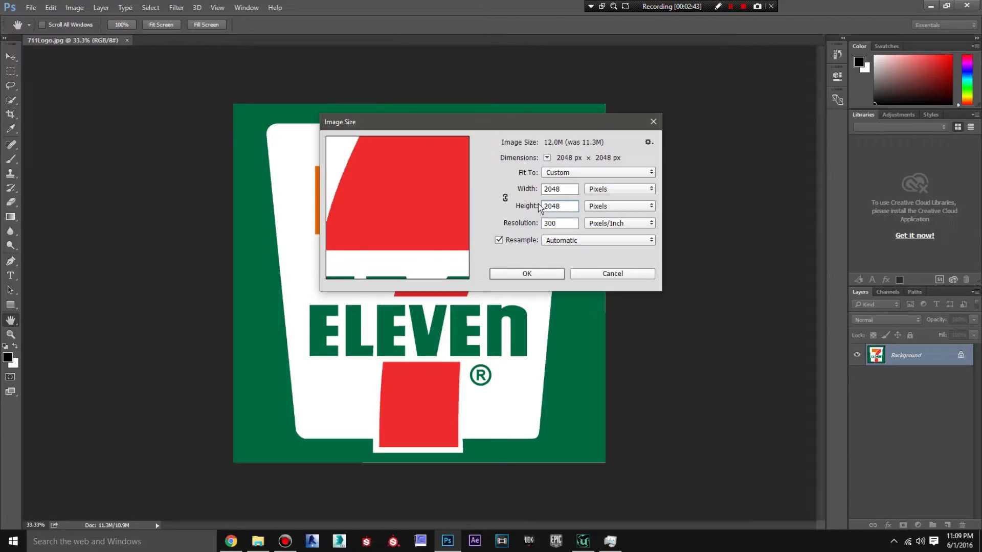
pyautogui.click(527, 274)
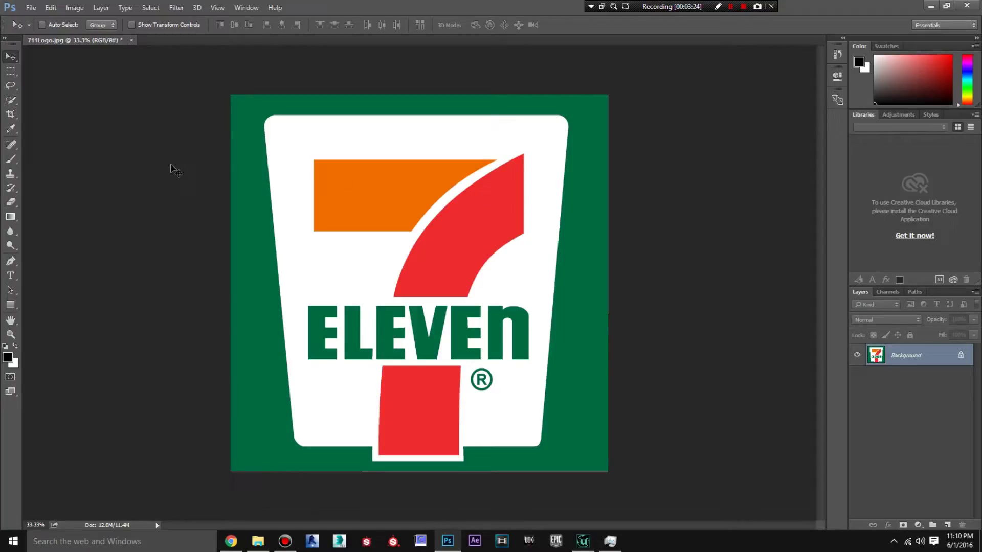
# Check which color mode the resized JPG logo uses.
pyautogui.click(69, 8)
pyautogui.moveTo(82, 27)
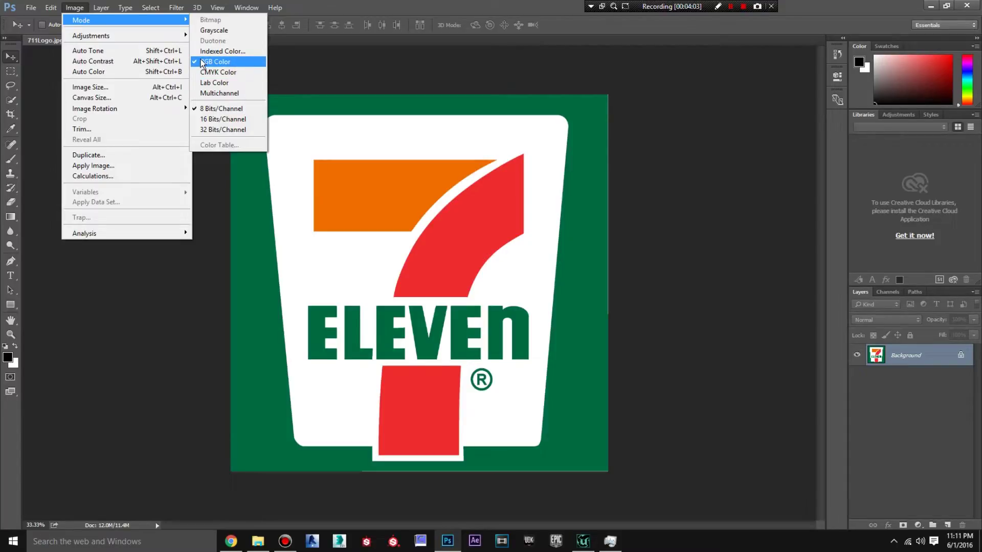
pyautogui.click(174, 274)
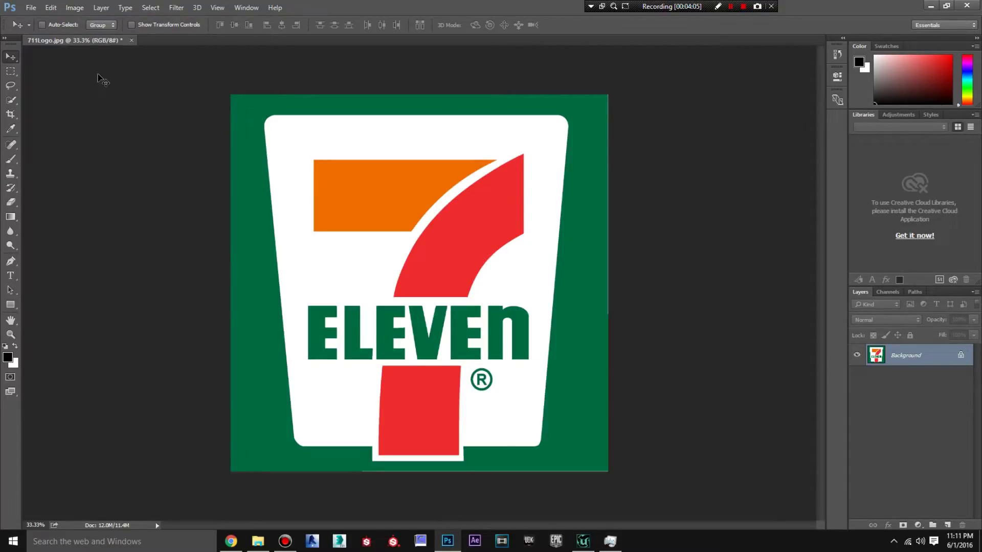
# Bring up the Export As settings for the logo and choose GIF as the file format.
pyautogui.click(32, 8)
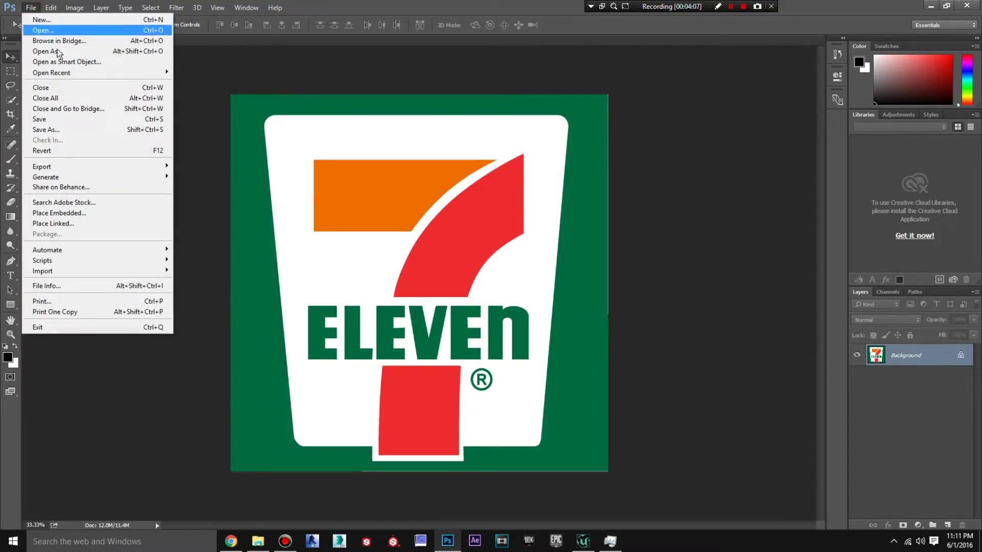
pyautogui.moveTo(60, 161)
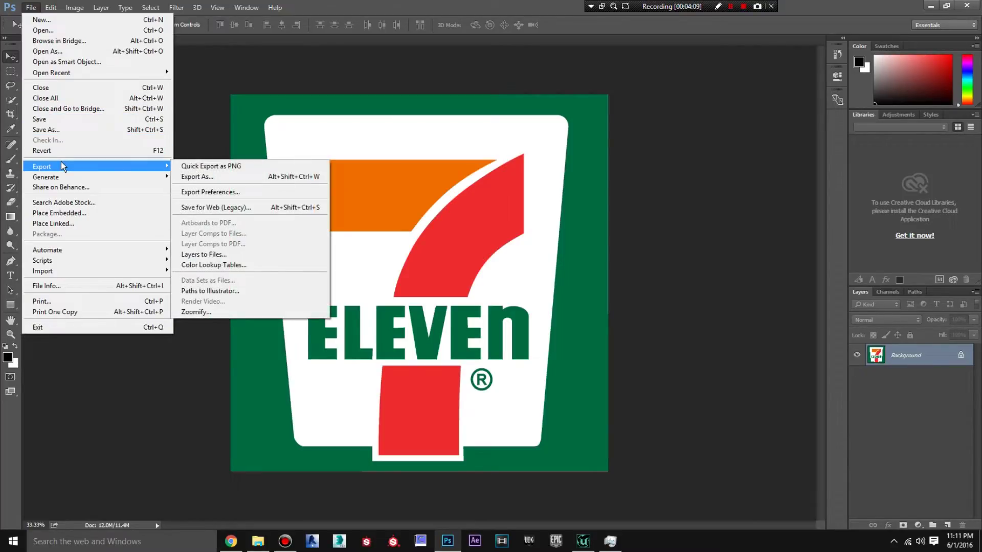
pyautogui.click(206, 177)
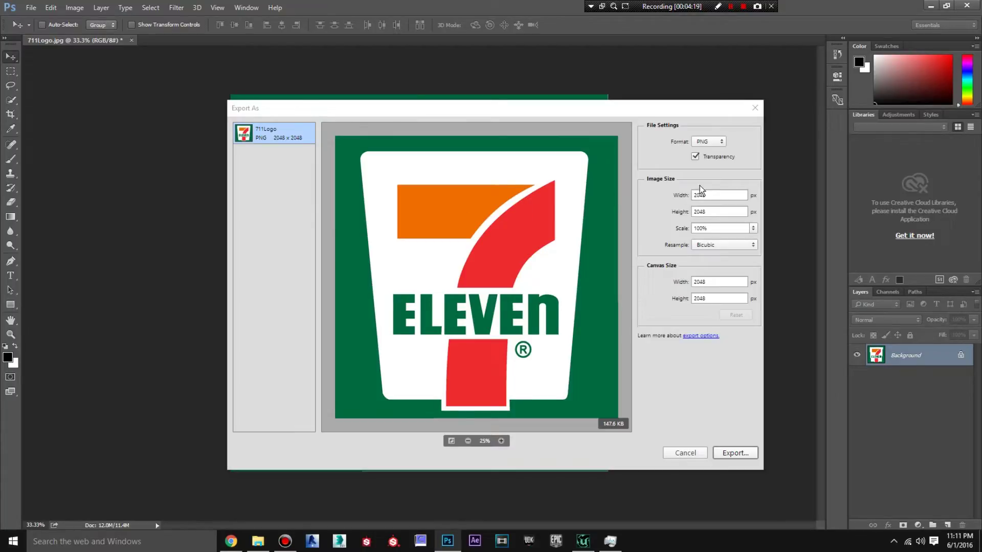
pyautogui.click(721, 142)
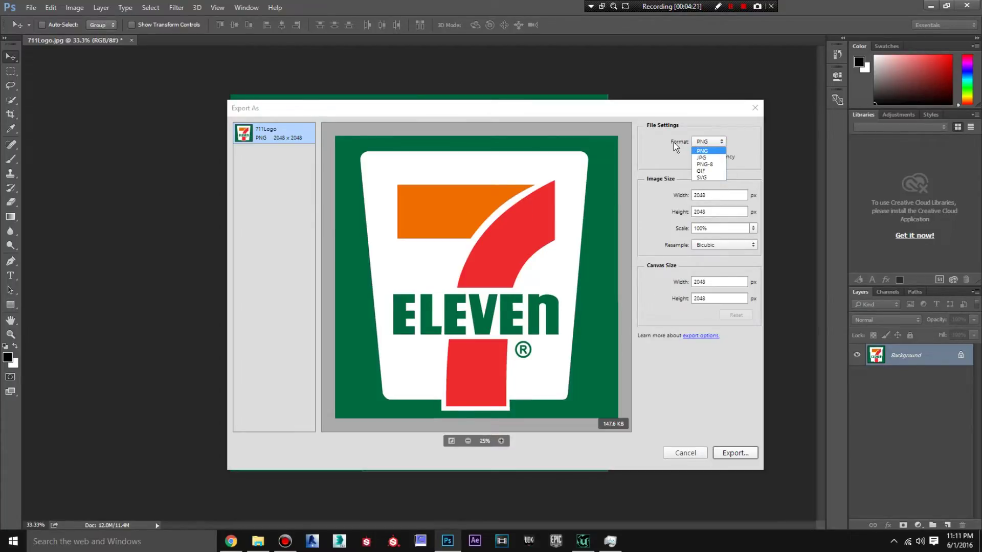
pyautogui.click(712, 172)
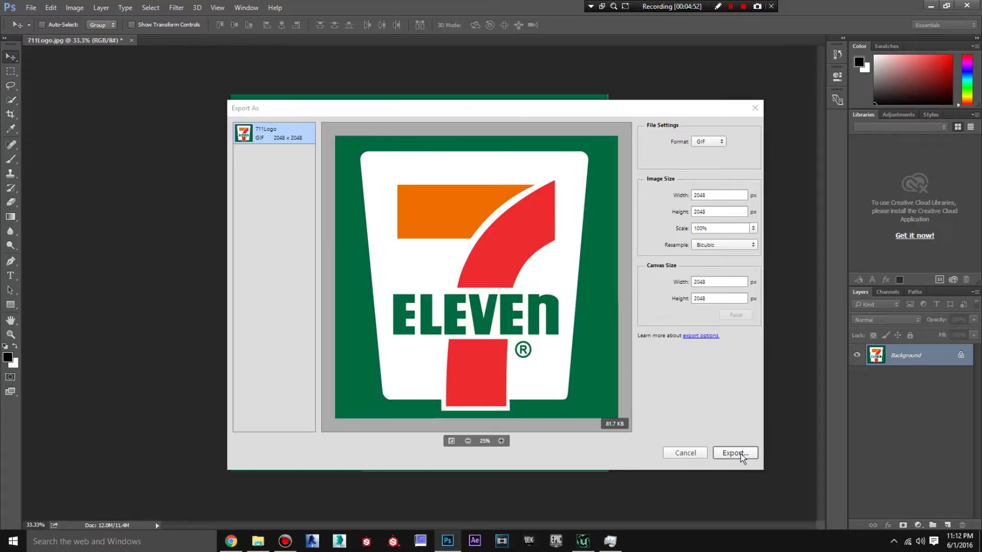
# Export the image as 711Logo.gif into the Edited for UnrealEd folder, replacing the existing file.
pyautogui.click(741, 453)
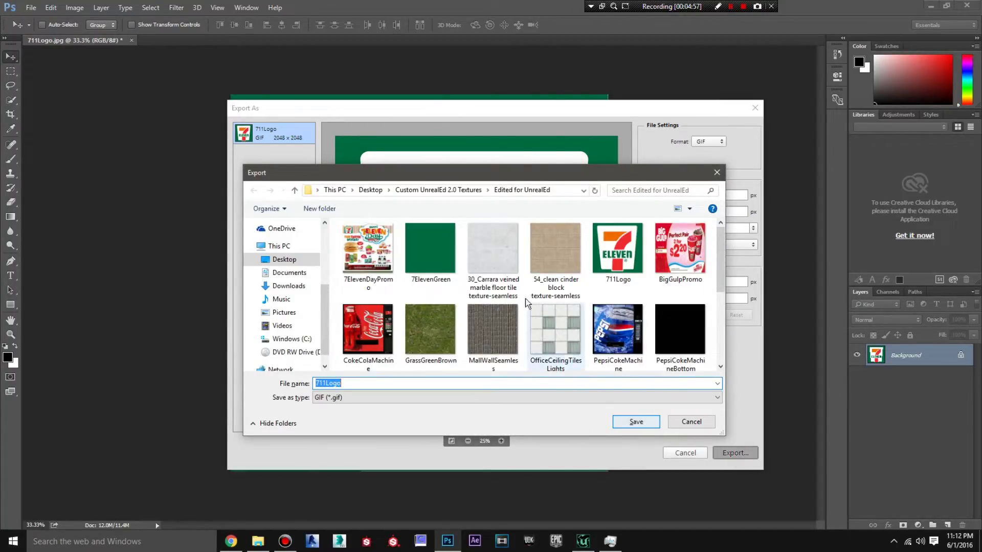
pyautogui.click(446, 191)
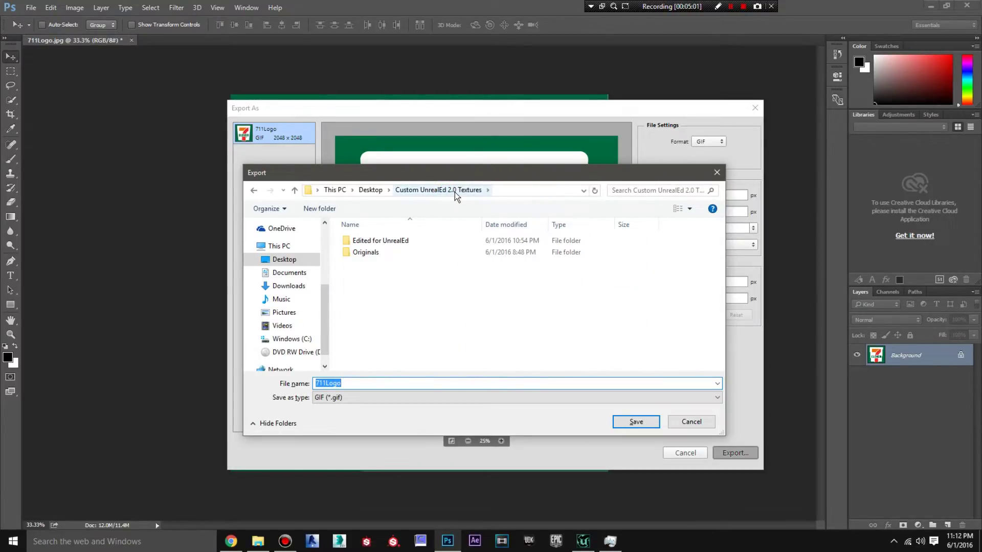
pyautogui.doubleClick(392, 241)
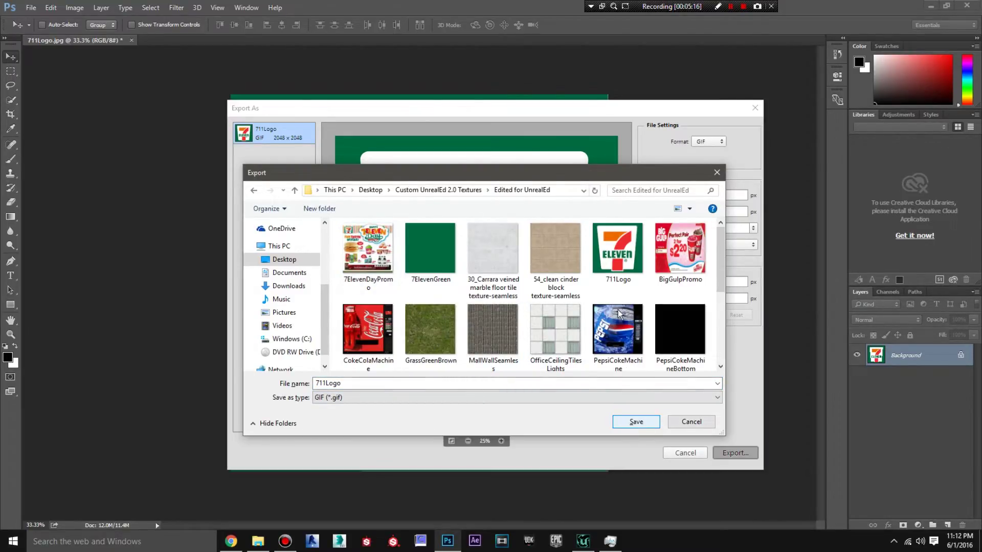
pyautogui.click(643, 421)
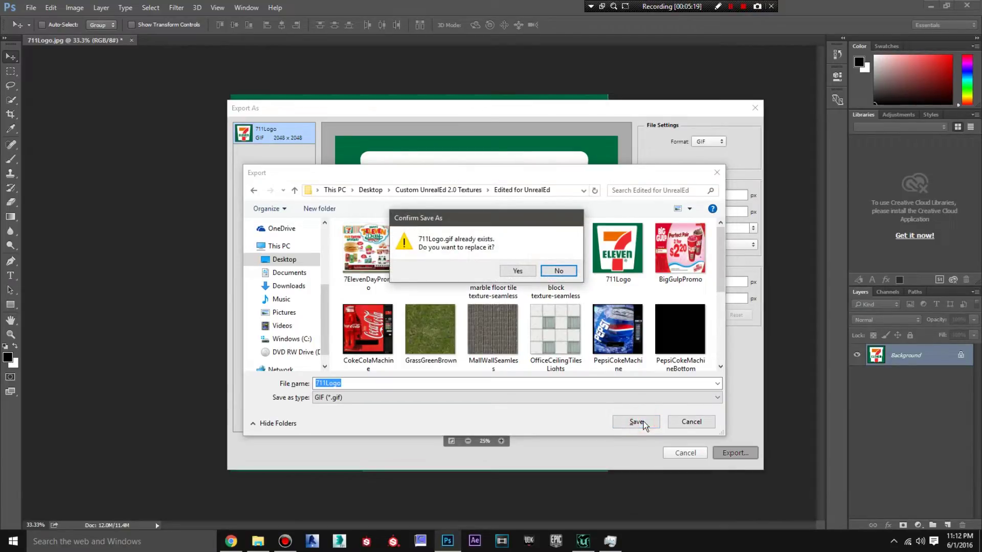
pyautogui.click(527, 271)
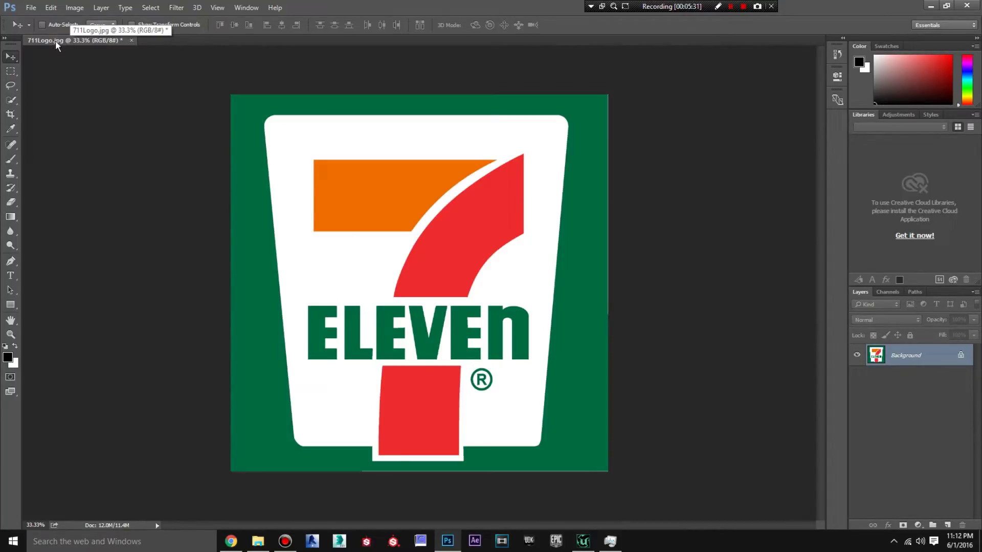
# Close 711Logo.jpg without saving and open 711Logo.gif from the Edited for UnrealEd folder.
pyautogui.click(132, 40)
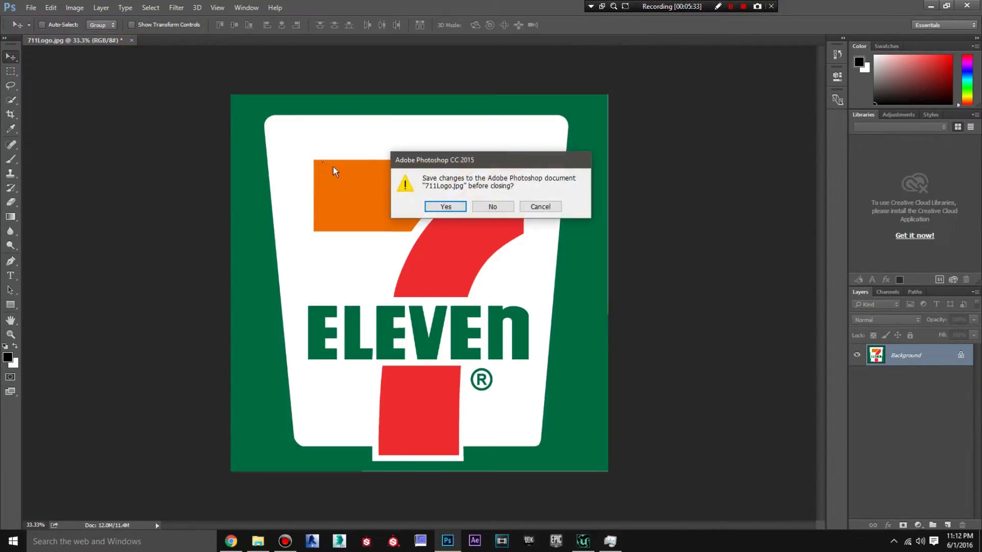
pyautogui.click(489, 206)
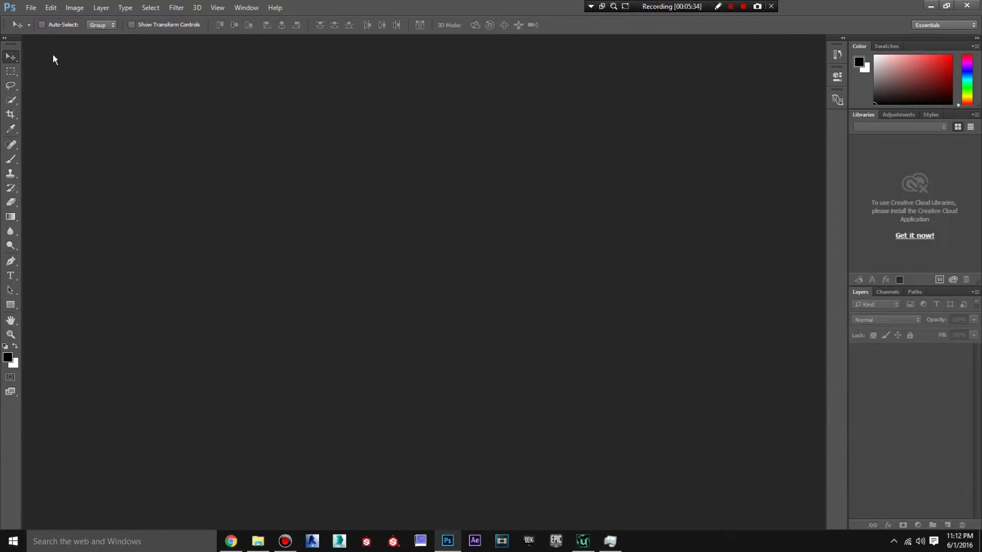
pyautogui.click(32, 7)
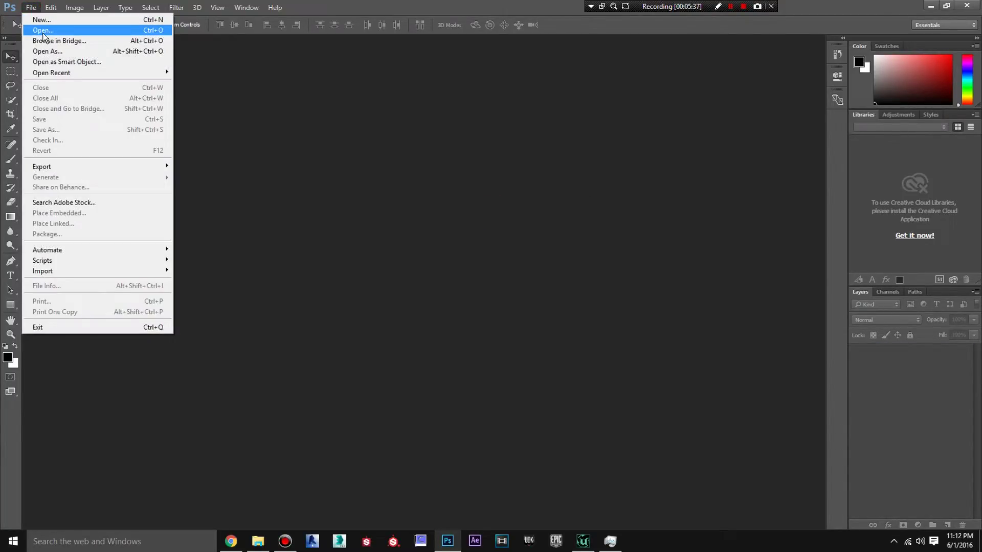
pyautogui.click(42, 31)
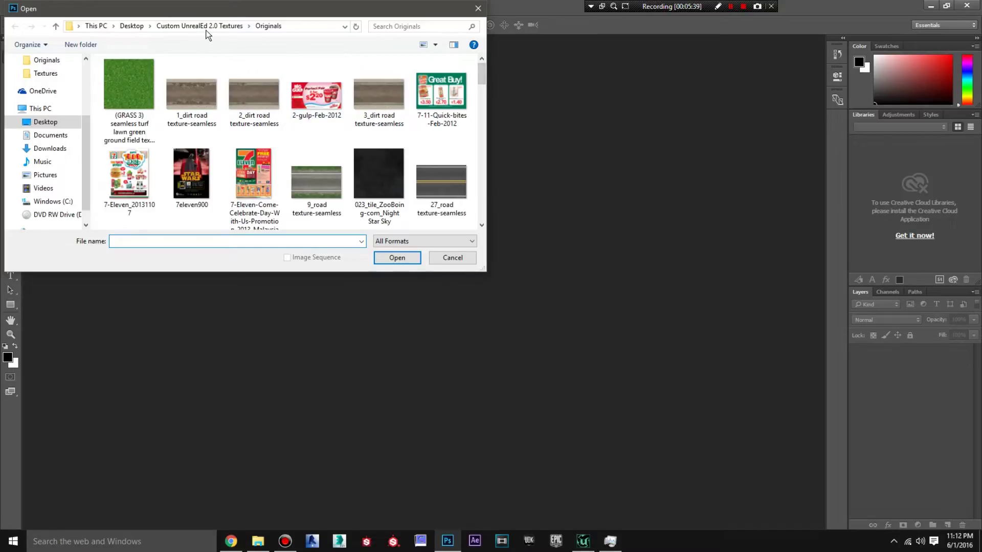
pyautogui.click(208, 28)
pyautogui.doubleClick(175, 76)
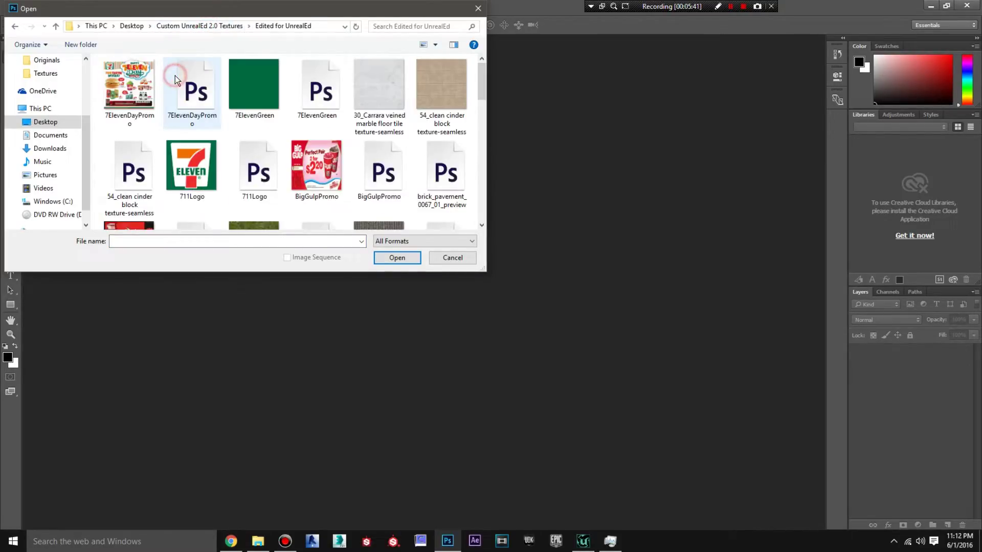
pyautogui.doubleClick(199, 167)
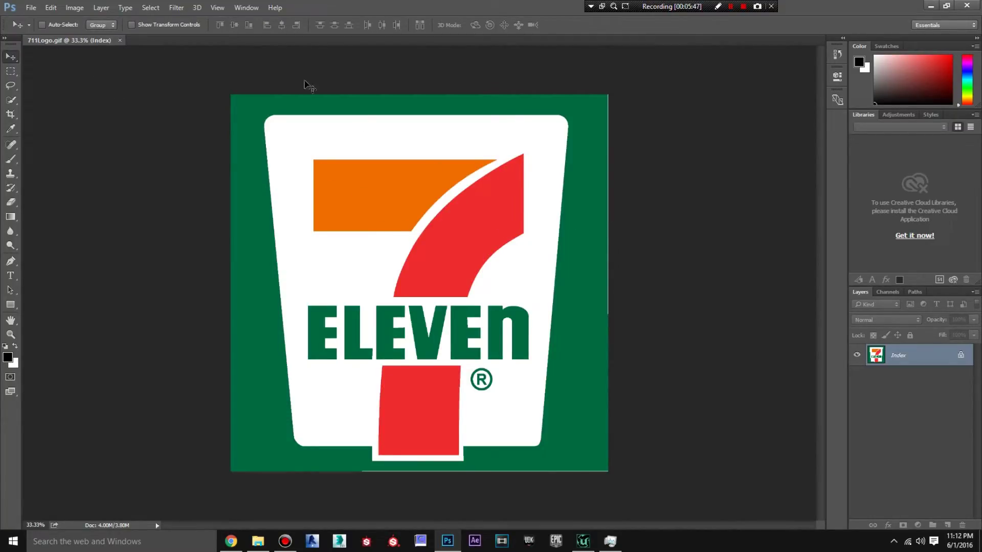
# Check which color mode the exported GIF logo uses.
pyautogui.click(81, 9)
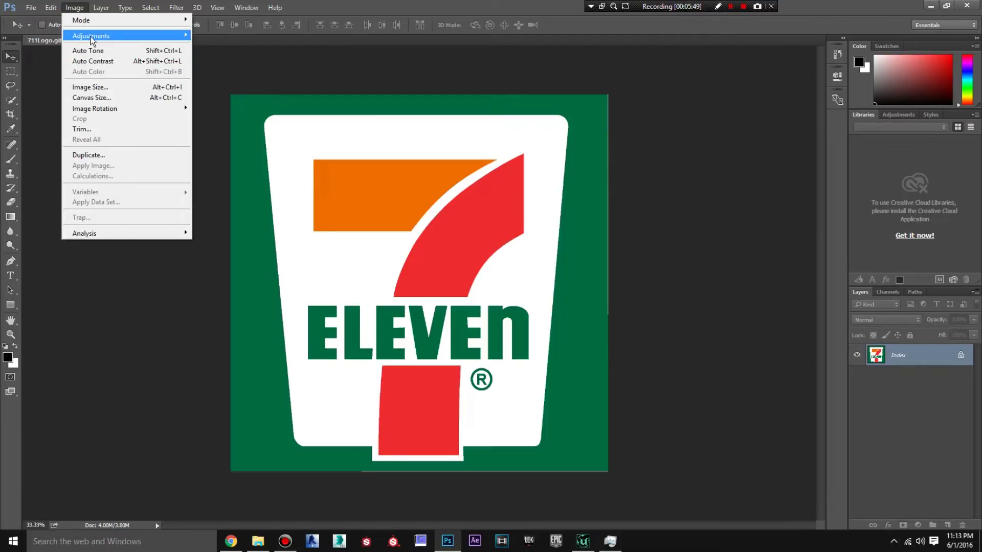
pyautogui.moveTo(91, 38)
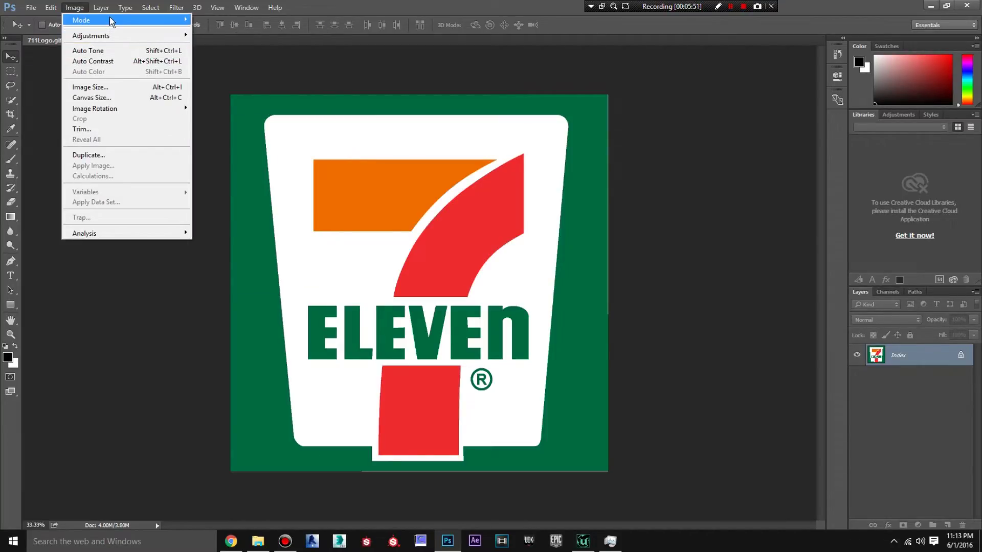
pyautogui.moveTo(128, 22)
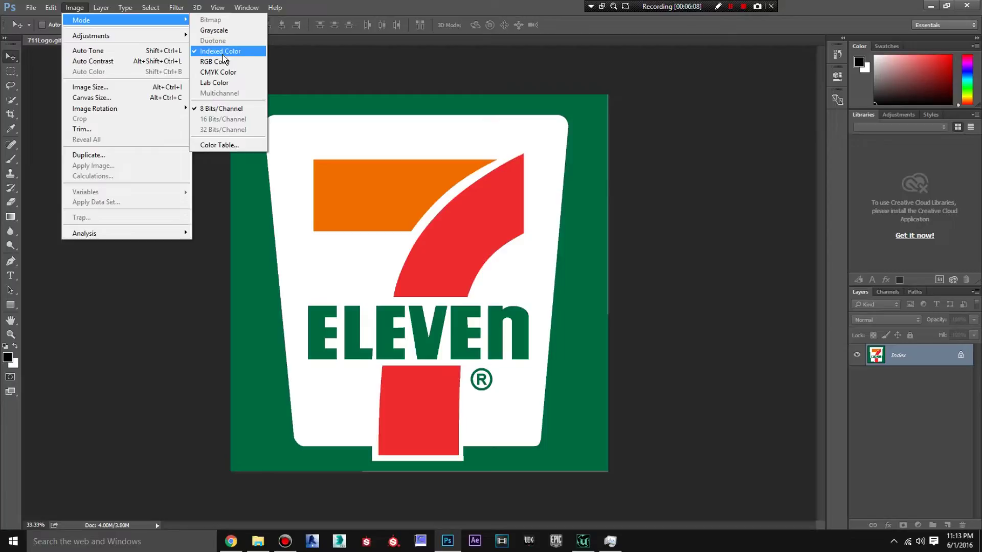
pyautogui.click(339, 64)
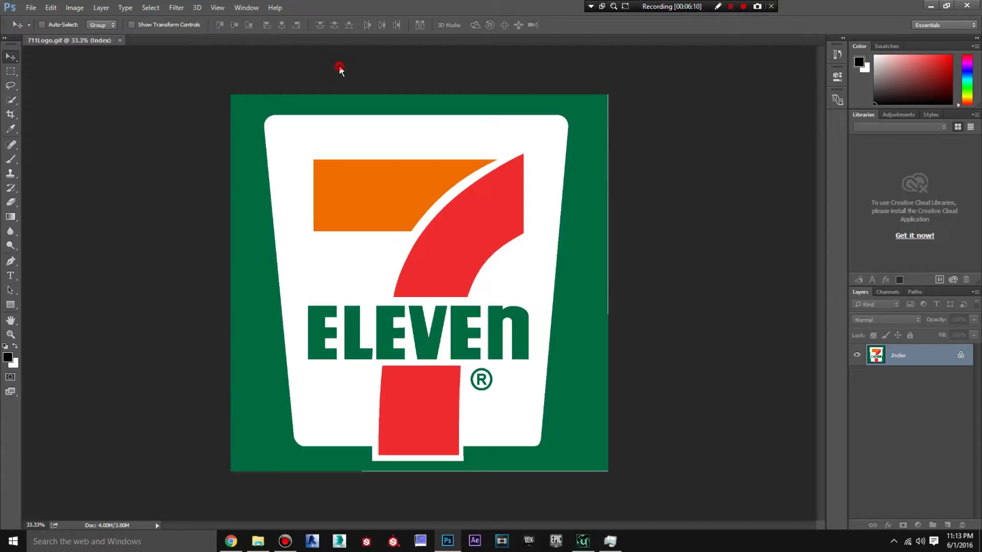
# Save the indexed logo as 711Logo in PCX format in the Edited for UnrealEd folder, replacing the existing file.
pyautogui.click(30, 8)
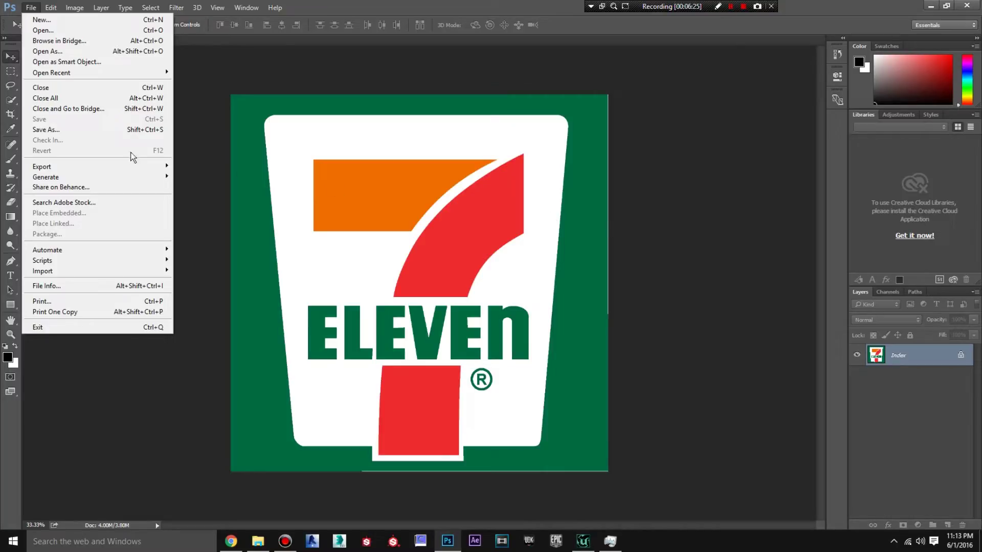
pyautogui.click(63, 129)
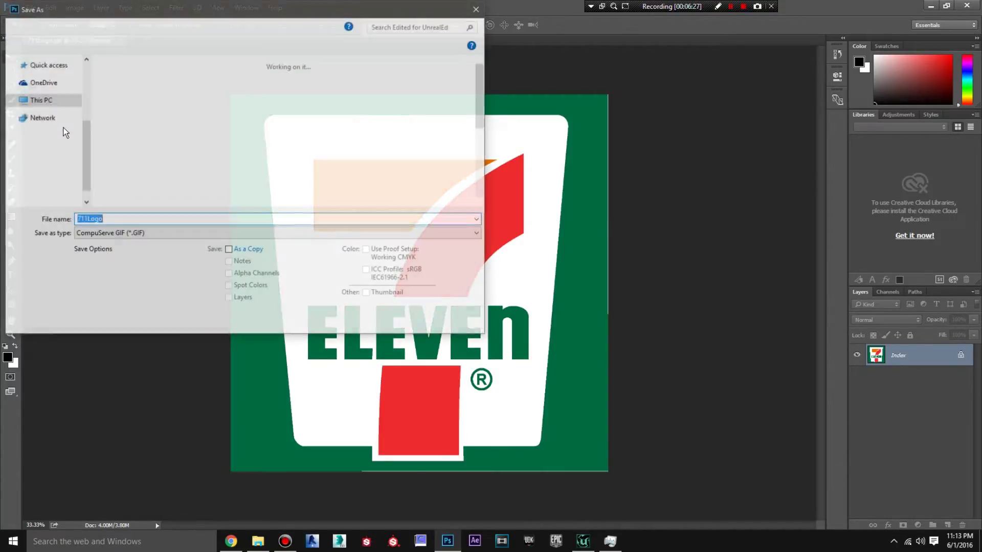
pyautogui.click(213, 234)
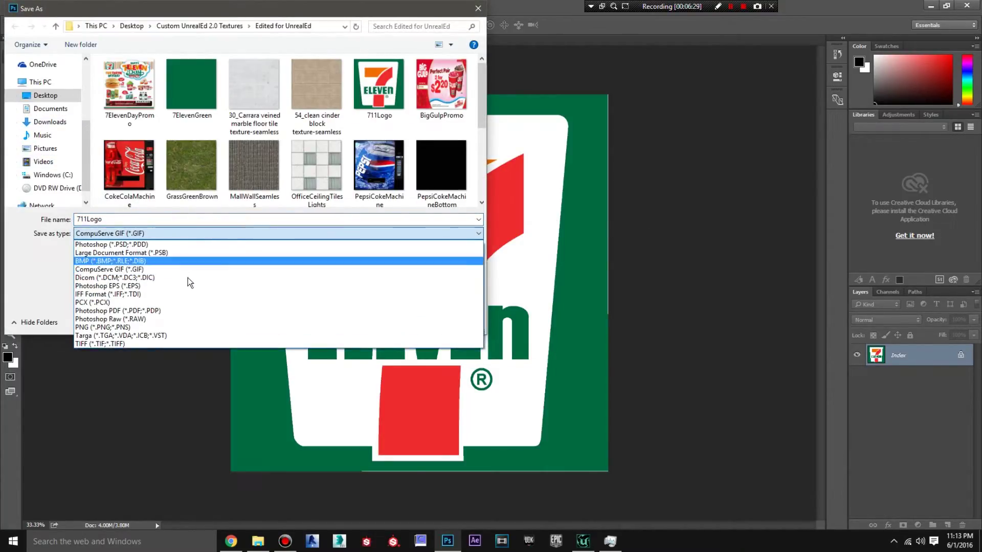
pyautogui.click(177, 301)
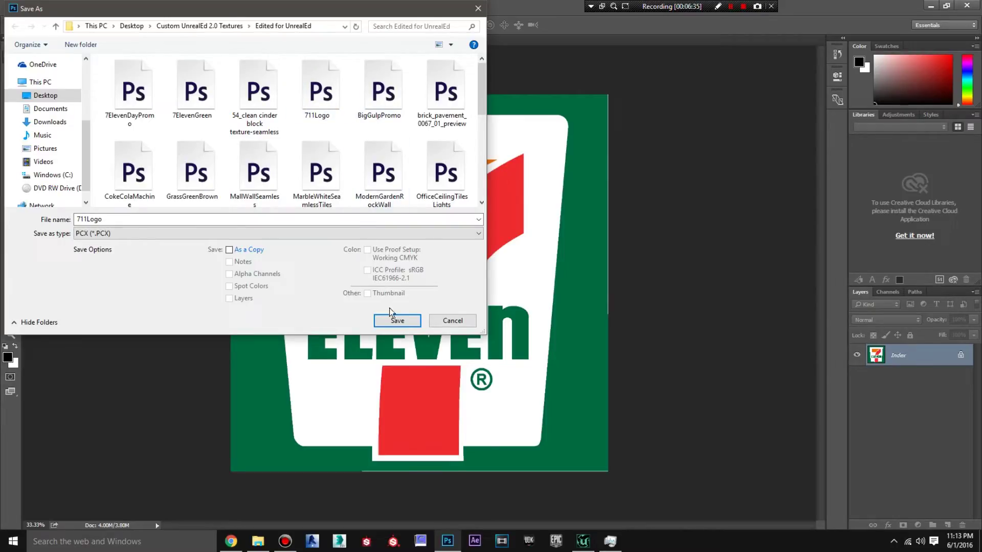
pyautogui.click(399, 321)
pyautogui.click(515, 270)
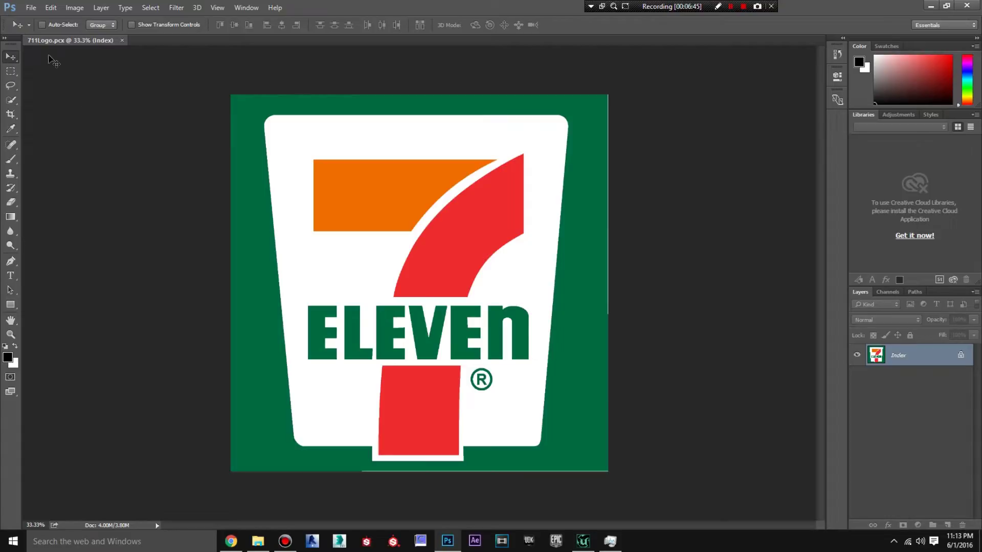
# Switch to Unreal Editor, hide the surface properties, and set the perspective viewport to textured mode with Software rendering.
pyautogui.click(584, 542)
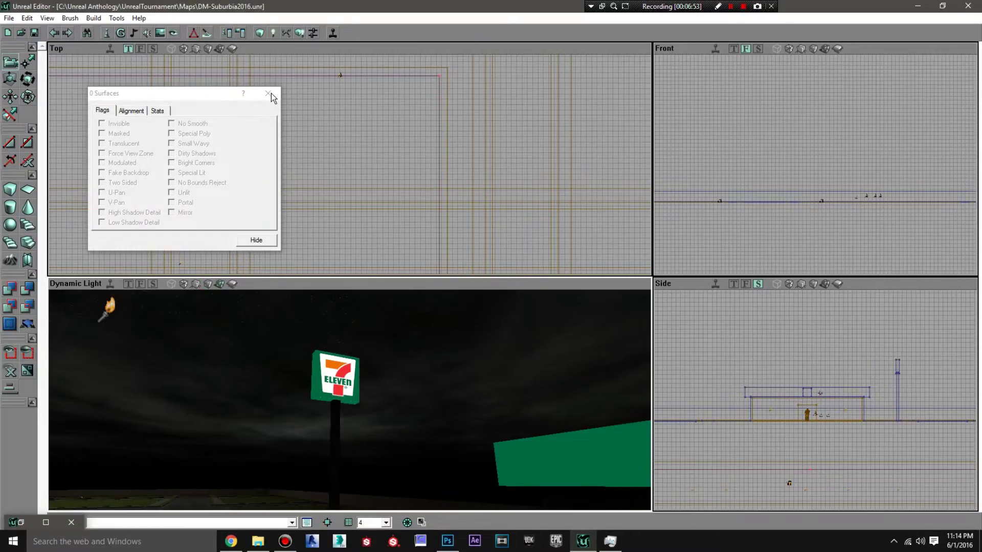
pyautogui.hotkey('alt', '6')
pyautogui.click(256, 240)
pyautogui.moveTo(412, 378); pyautogui.dragTo(455, 396, button='right')
pyautogui.moveTo(456, 396); pyautogui.dragTo(440, 311)
pyautogui.rightClick(367, 281)
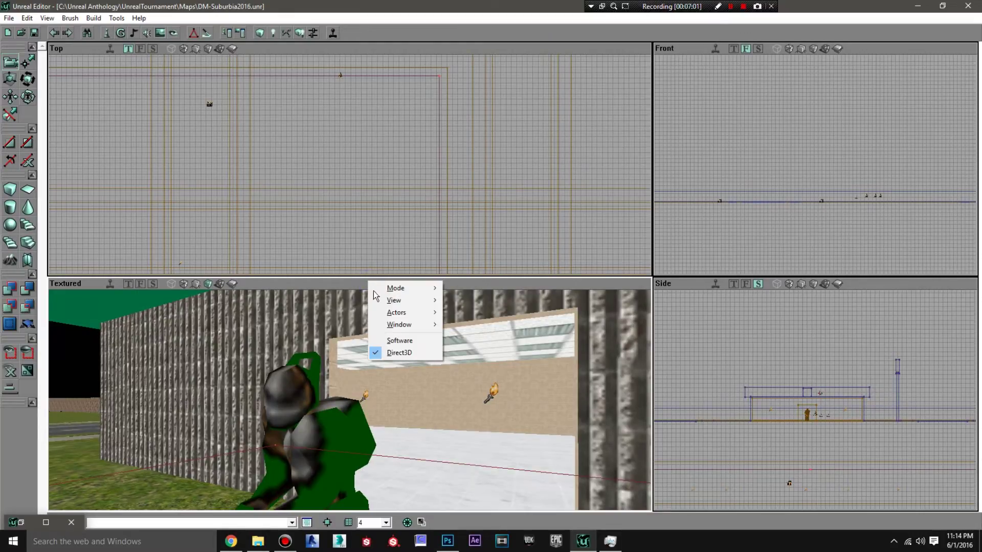
pyautogui.click(394, 338)
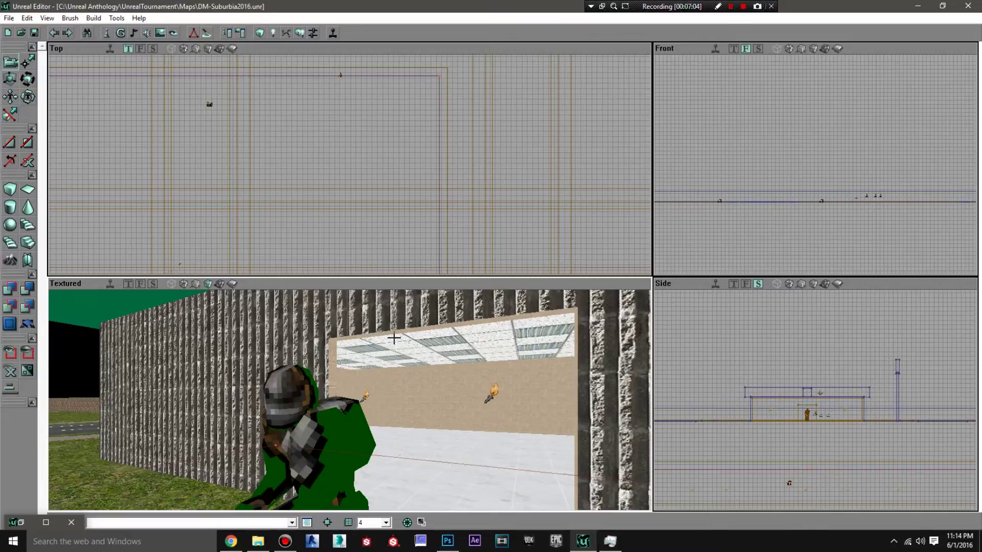
# Examine the 7-Eleven logo textures on the storefront and the roadside sign in the textured perspective view.
pyautogui.moveTo(394, 338); pyautogui.dragTo(378, 366)
pyautogui.moveTo(379, 365); pyautogui.dragTo(102, 373, button='right')
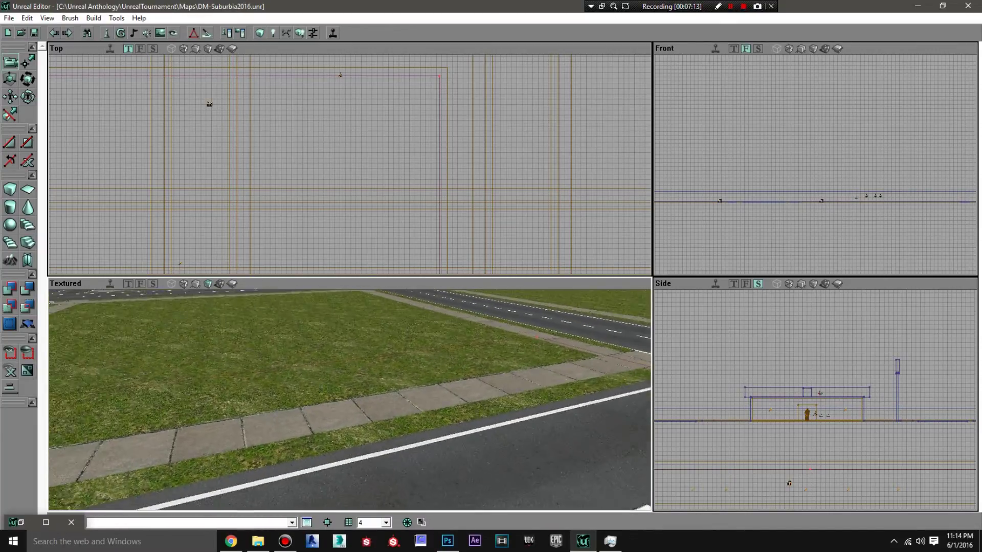
pyautogui.moveTo(103, 373); pyautogui.dragTo(169, 358)
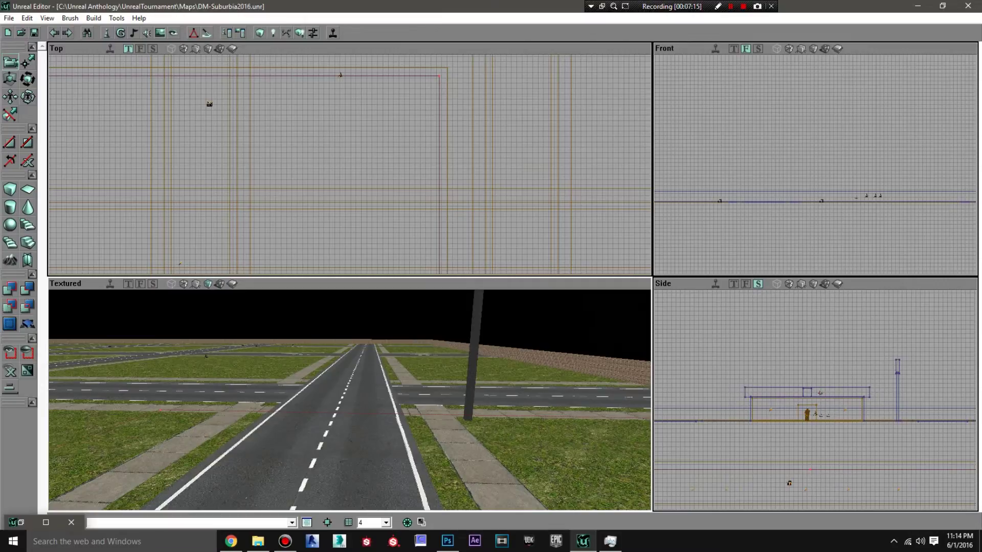
pyautogui.moveTo(168, 358); pyautogui.dragTo(304, 416, button='right')
pyautogui.moveTo(320, 328); pyautogui.dragTo(256, 373)
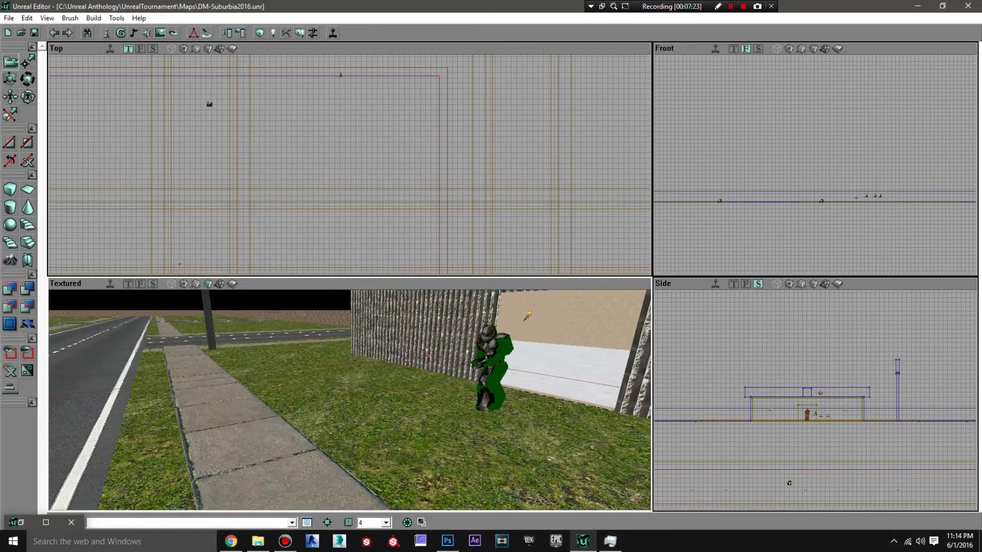
pyautogui.moveTo(350, 400); pyautogui.dragTo(350, 323, button='right')
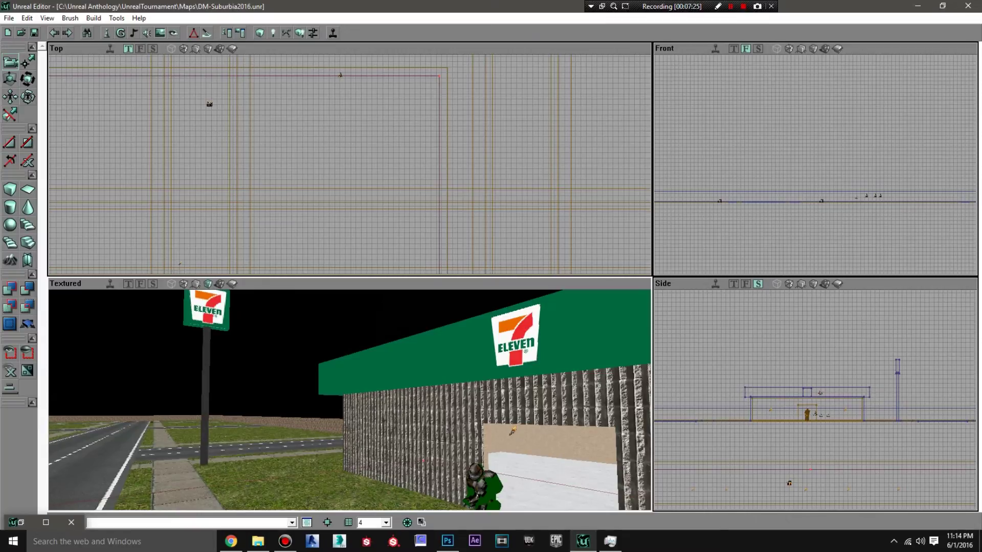
pyautogui.moveTo(350, 400); pyautogui.dragTo(379, 358)
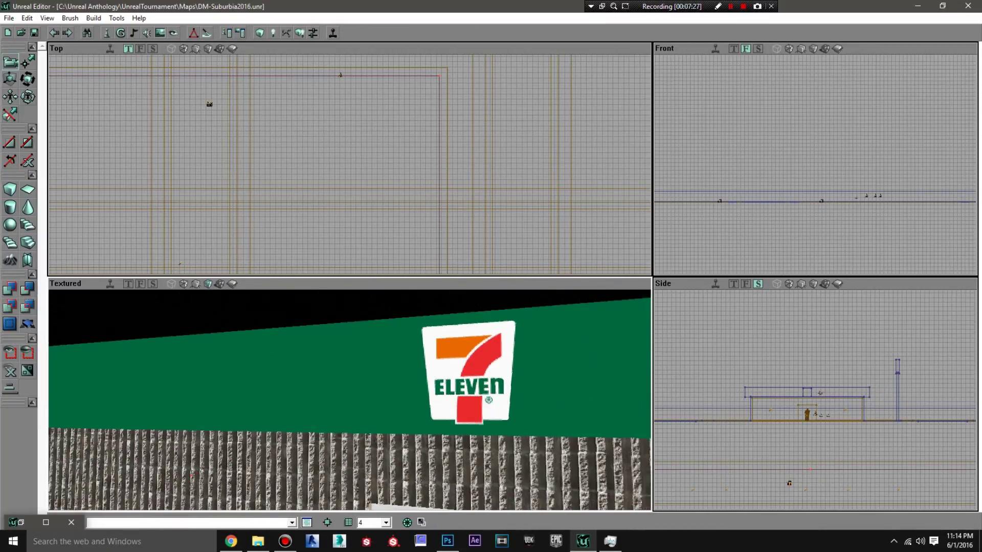
pyautogui.click(480, 367)
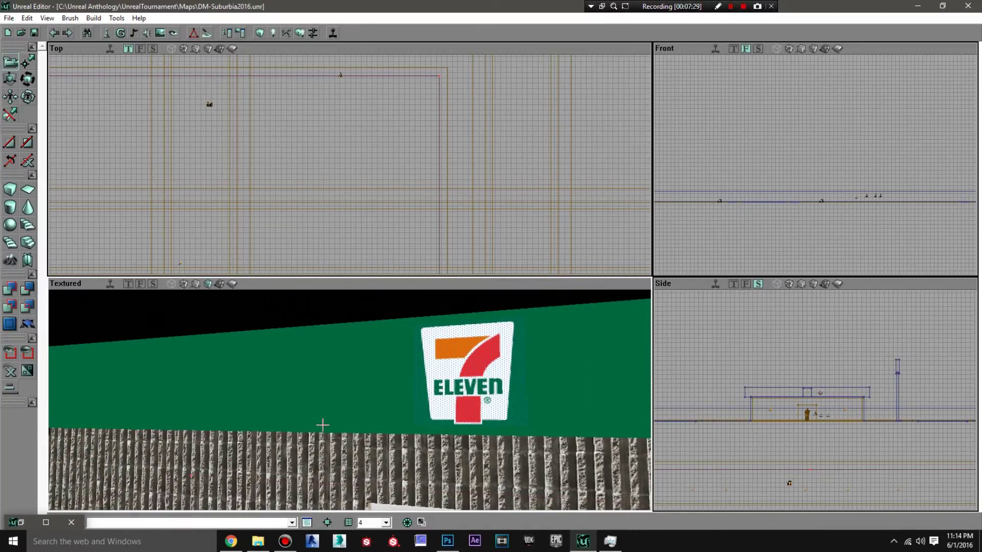
pyautogui.moveTo(323, 426); pyautogui.dragTo(264, 326)
pyautogui.moveTo(283, 467); pyautogui.dragTo(324, 322)
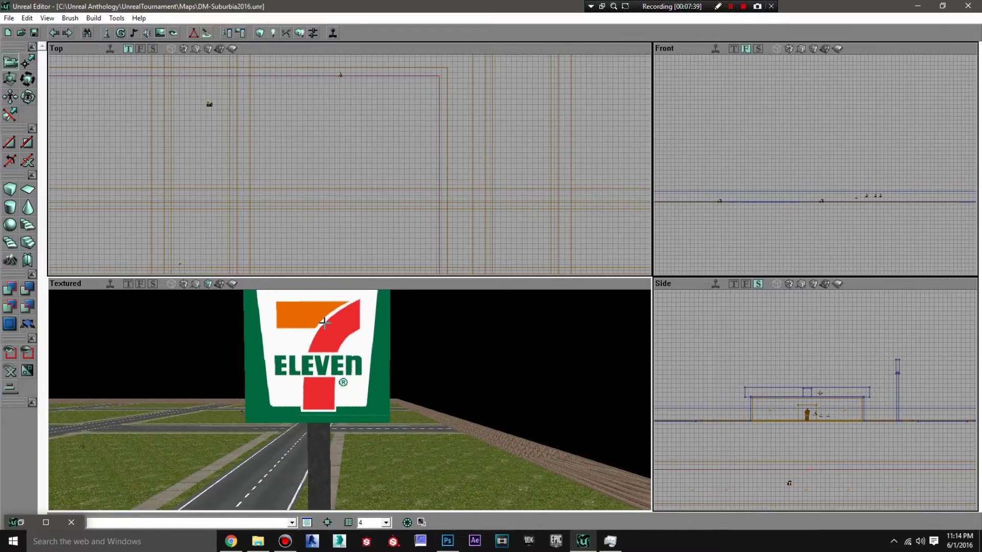
# Inspect the surface flags of the roadside sign's logo face, compare it with the storefront logo, and clear the surface selection.
pyautogui.click(324, 322)
pyautogui.rightClick(324, 322)
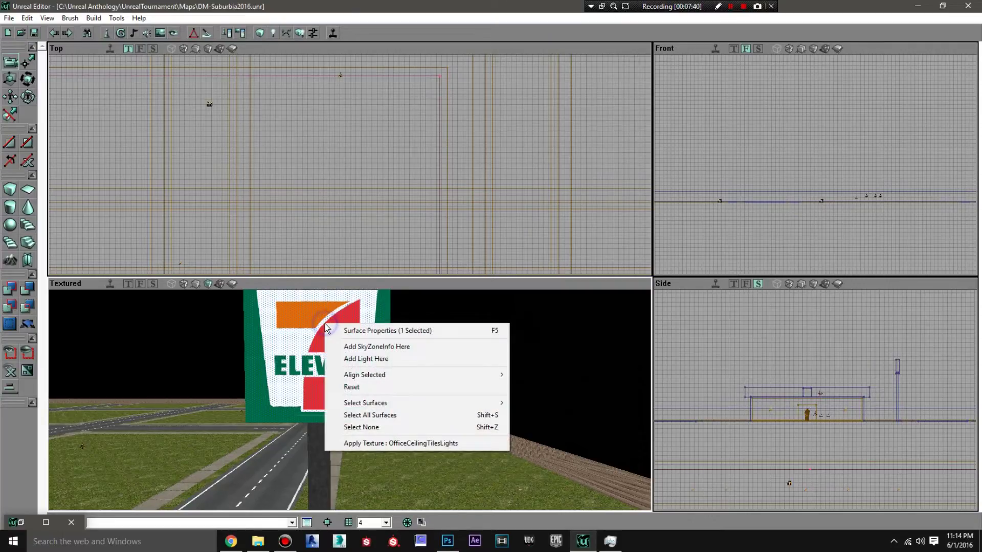
pyautogui.click(341, 327)
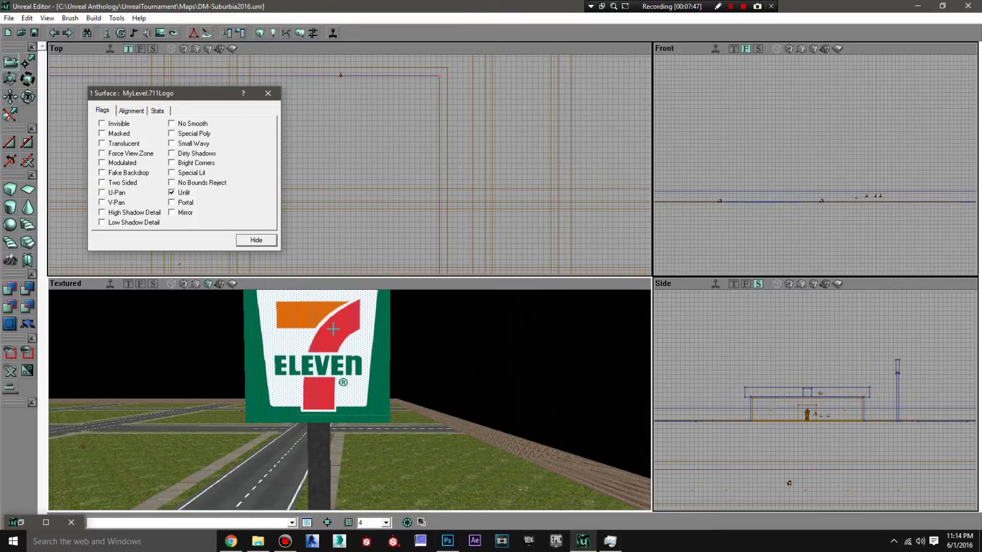
pyautogui.moveTo(495, 417); pyautogui.dragTo(425, 410)
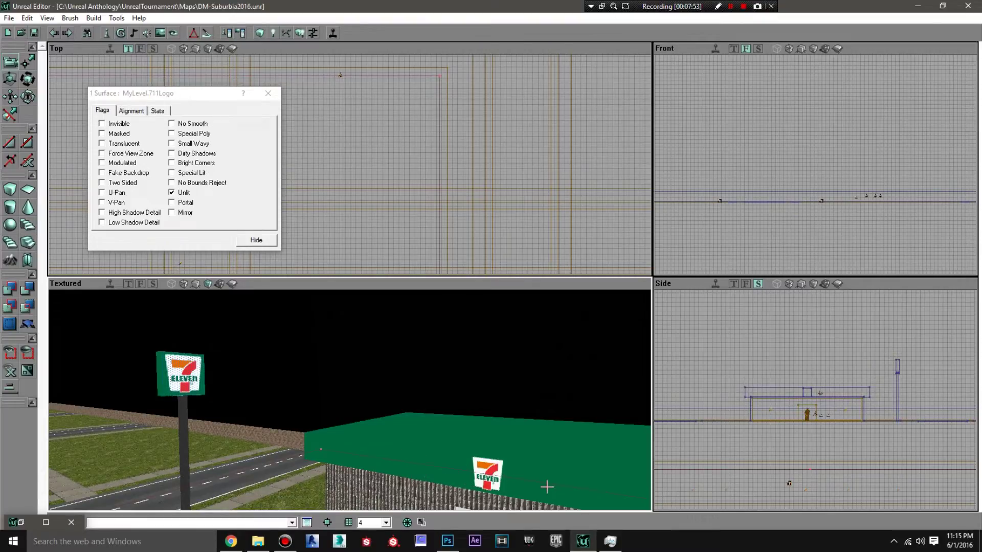
pyautogui.moveTo(461, 482); pyautogui.dragTo(426, 481)
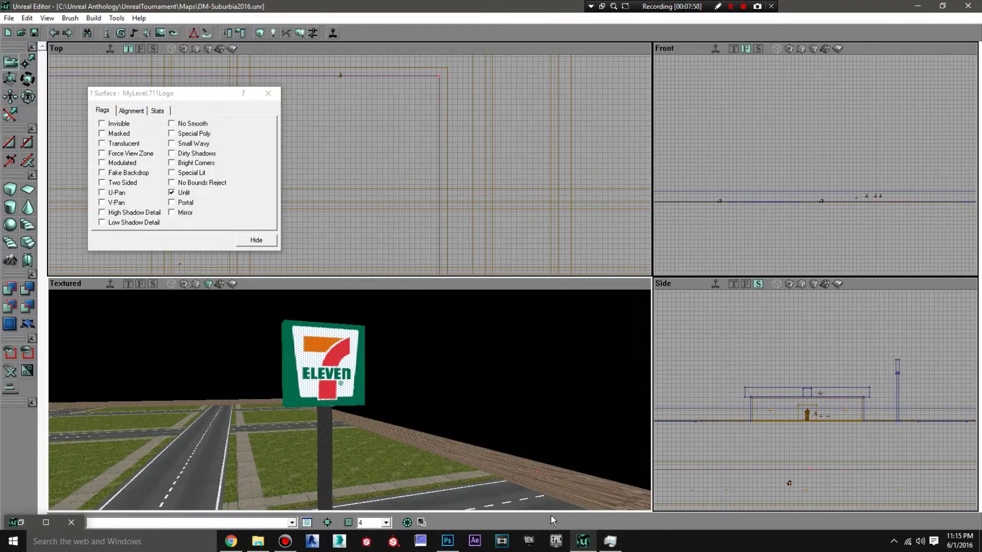
pyautogui.moveTo(576, 485); pyautogui.dragTo(553, 437)
pyautogui.moveTo(295, 371); pyautogui.dragTo(280, 387, button='right')
pyautogui.click(287, 357)
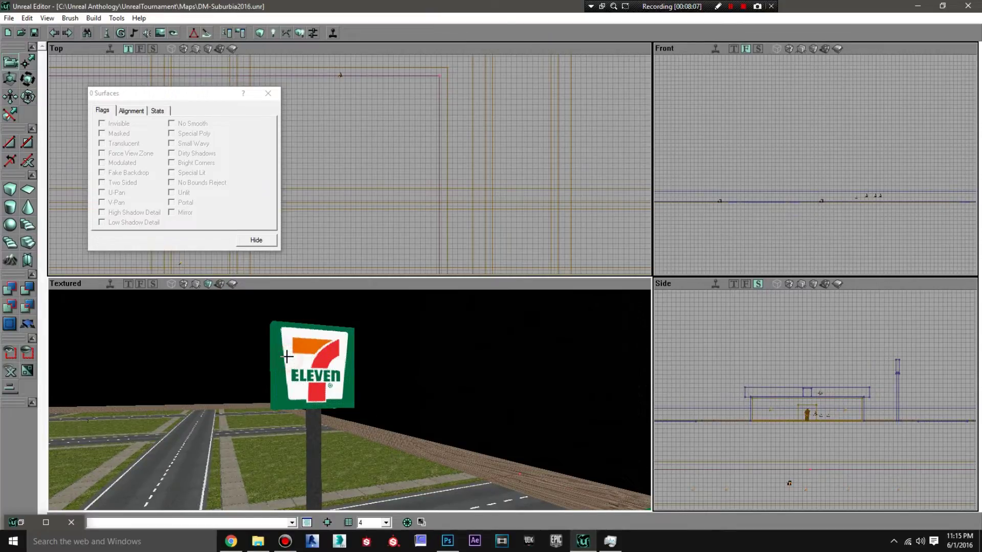
# Set the perspective viewport to Dynamic Light mode, examine the lit sign and storefront, and close the surface properties.
pyautogui.click(220, 284)
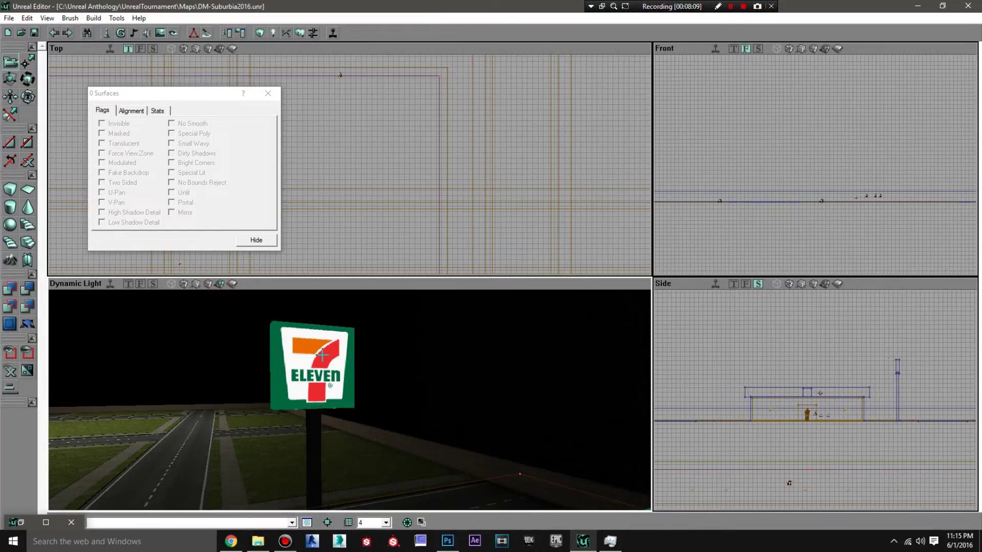
pyautogui.moveTo(322, 357); pyautogui.dragTo(404, 368)
pyautogui.moveTo(358, 343); pyautogui.dragTo(317, 362)
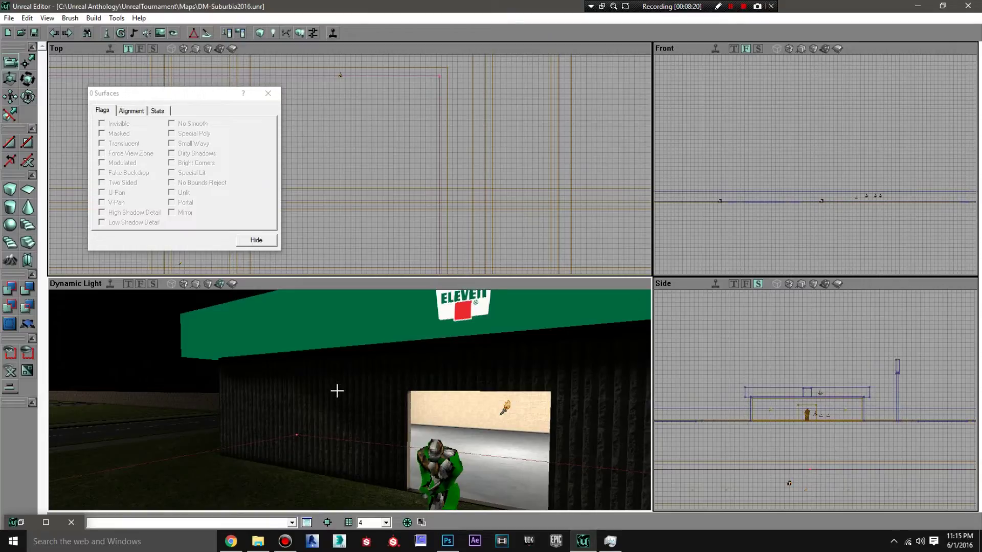
pyautogui.moveTo(337, 391)
pyautogui.mouseDown()
pyautogui.moveTo(332, 430)
pyautogui.moveTo(336, 381)
pyautogui.mouseUp()
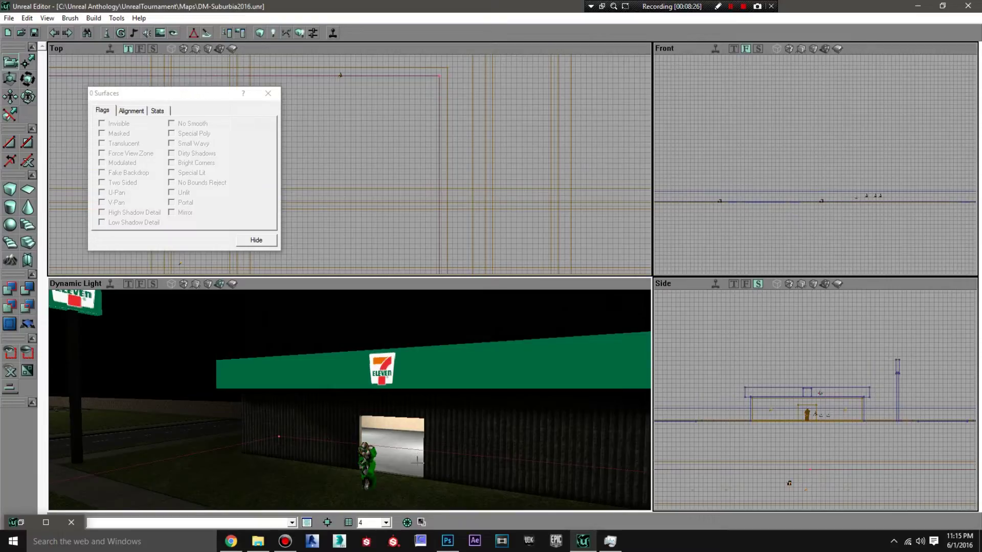
pyautogui.click(268, 93)
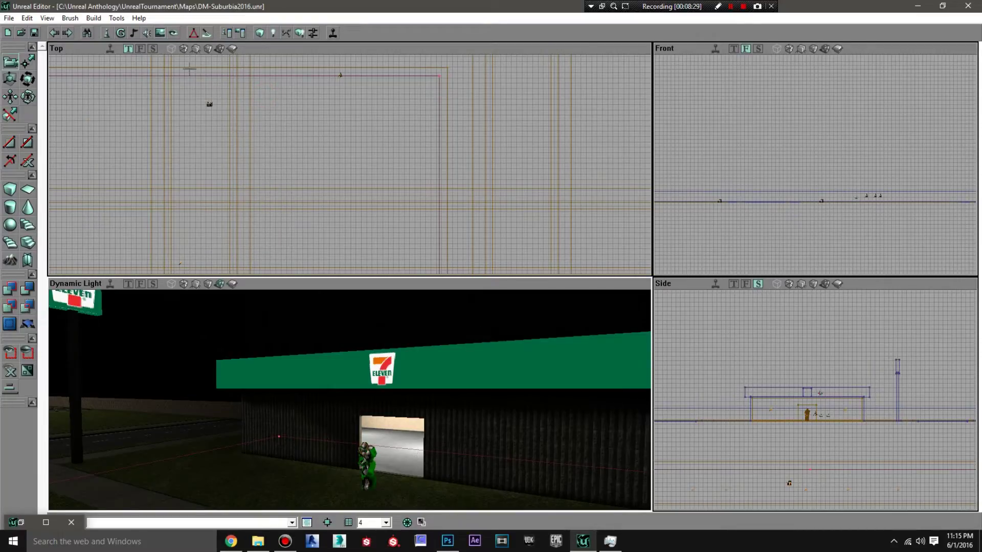
# Import the PCX file StarWars7ElevenPromo from the Edited for UnrealEd folder as a texture in the MyLevel package.
pyautogui.click(160, 33)
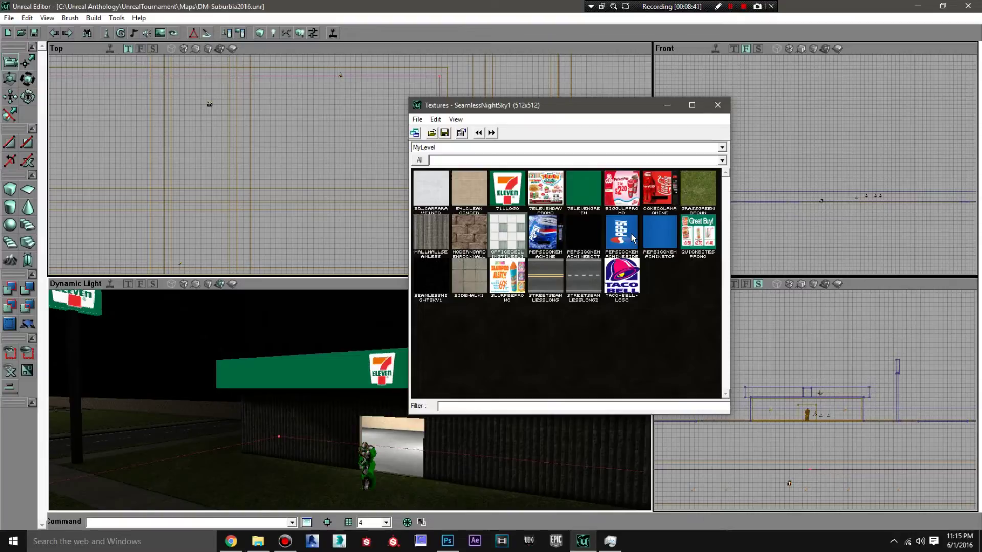
pyautogui.click(417, 120)
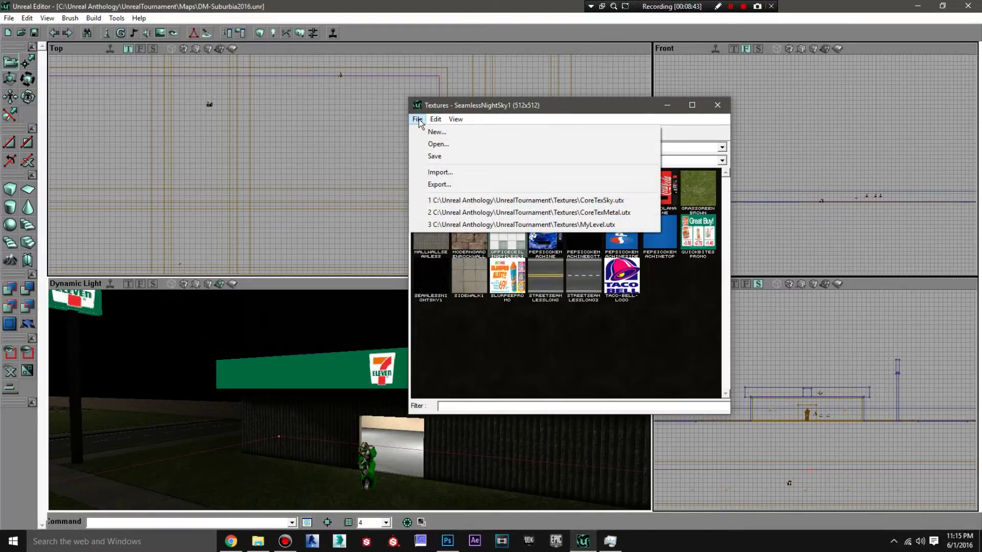
pyautogui.click(438, 172)
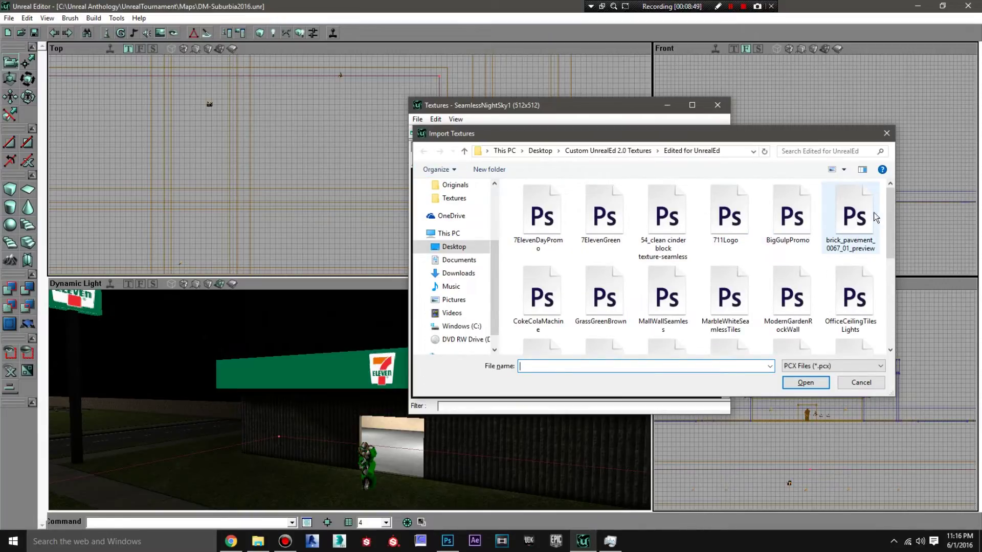
pyautogui.moveTo(895, 200); pyautogui.dragTo(900, 289)
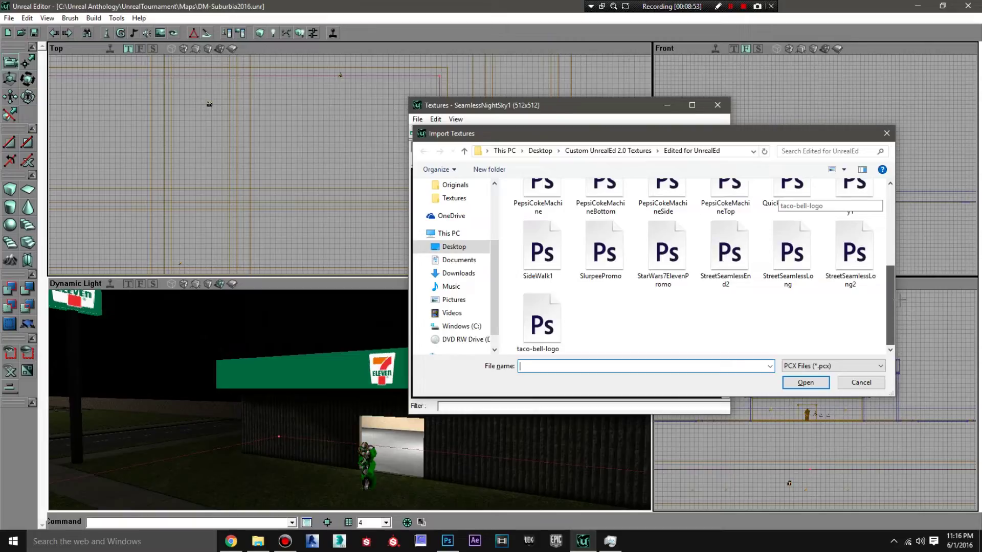
pyautogui.moveTo(813, 136); pyautogui.dragTo(405, 139)
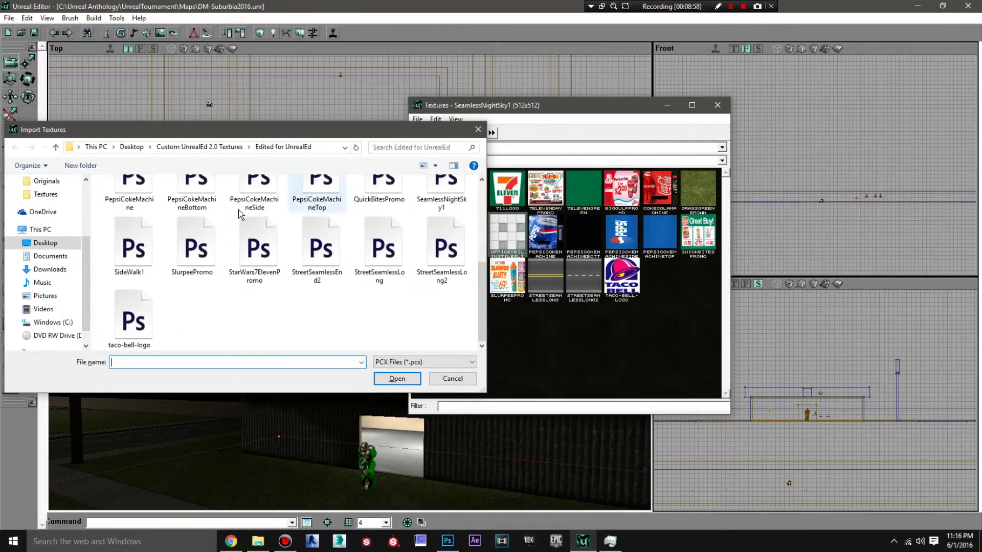
pyautogui.click(259, 246)
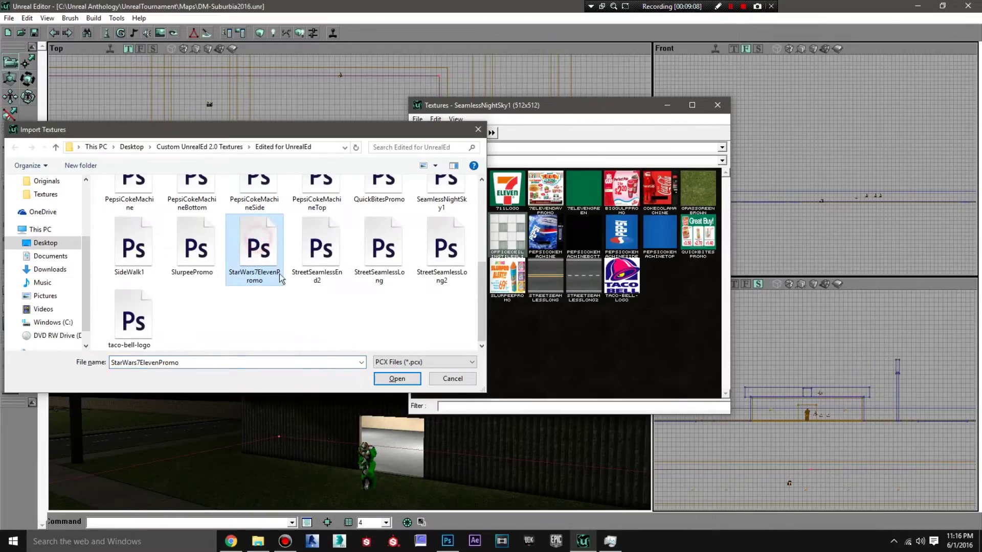
pyautogui.click(396, 378)
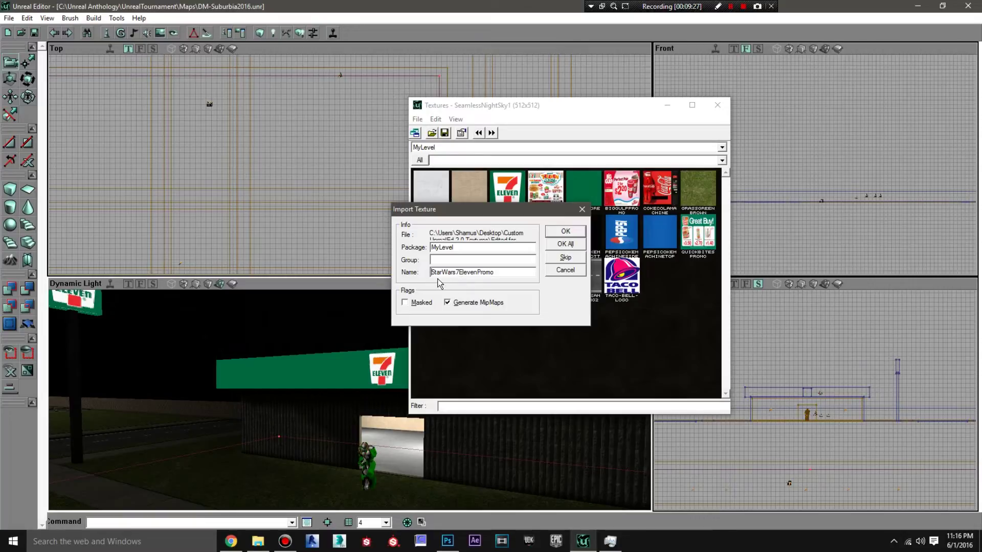
pyautogui.click(566, 231)
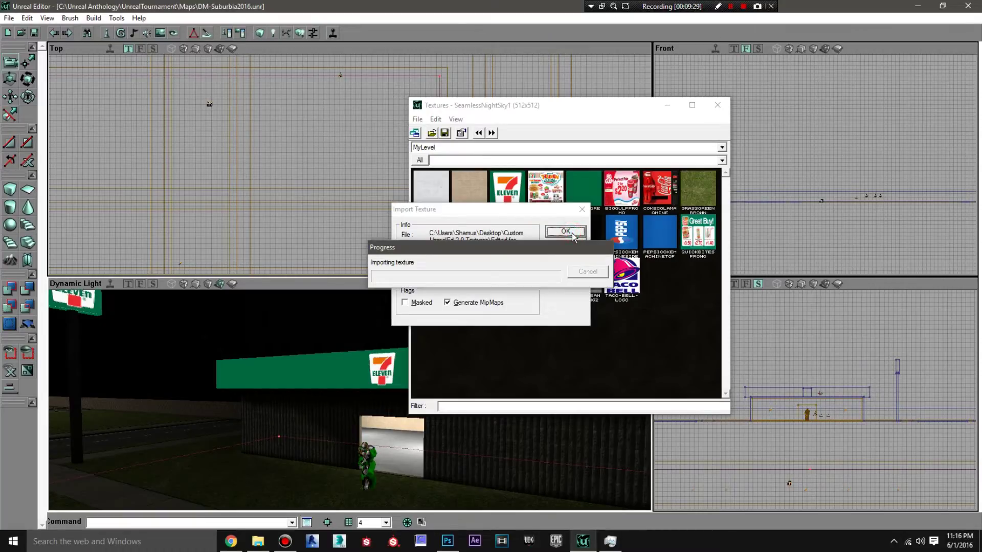
# Open the texture properties of StarWars7ElevenPromo to view its preview.
pyautogui.click(553, 280)
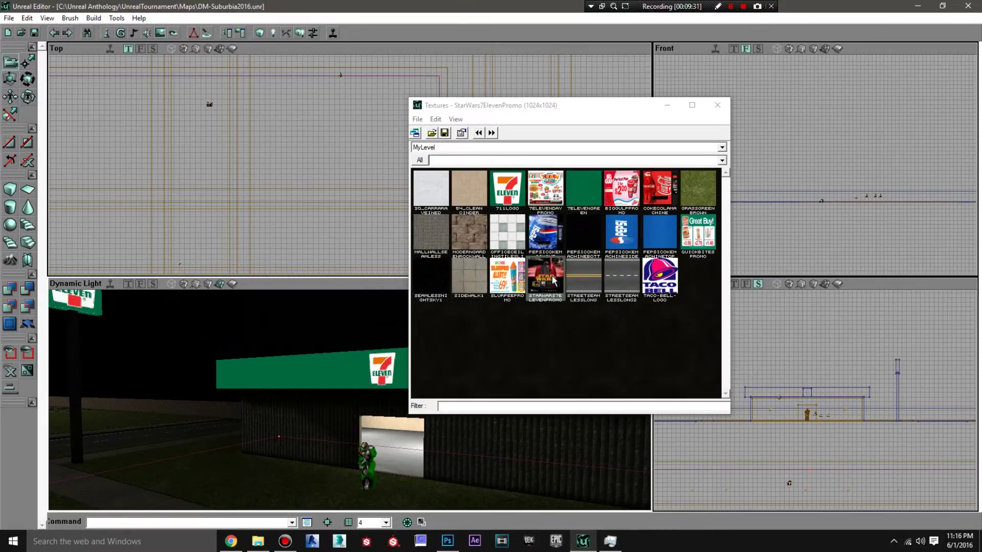
pyautogui.rightClick(553, 279)
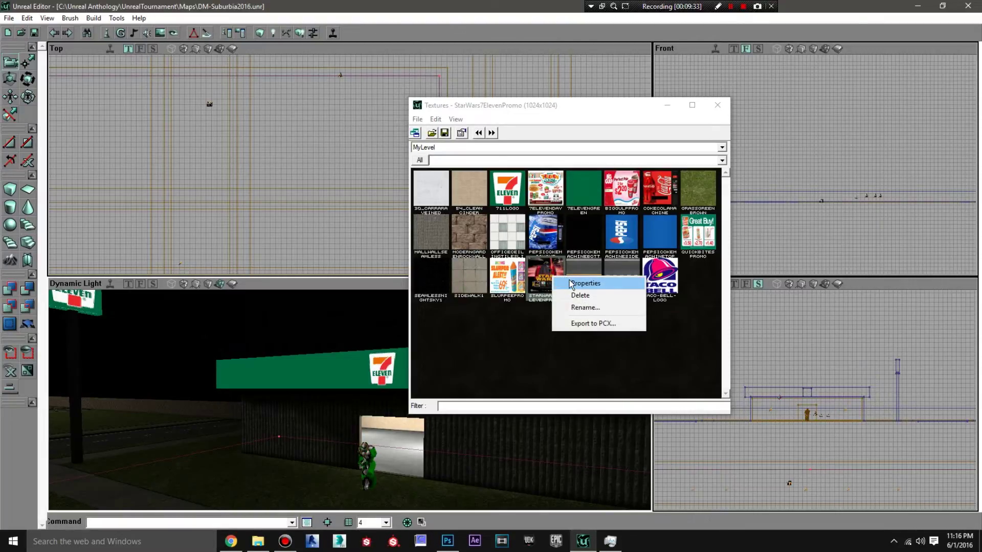
pyautogui.click(572, 283)
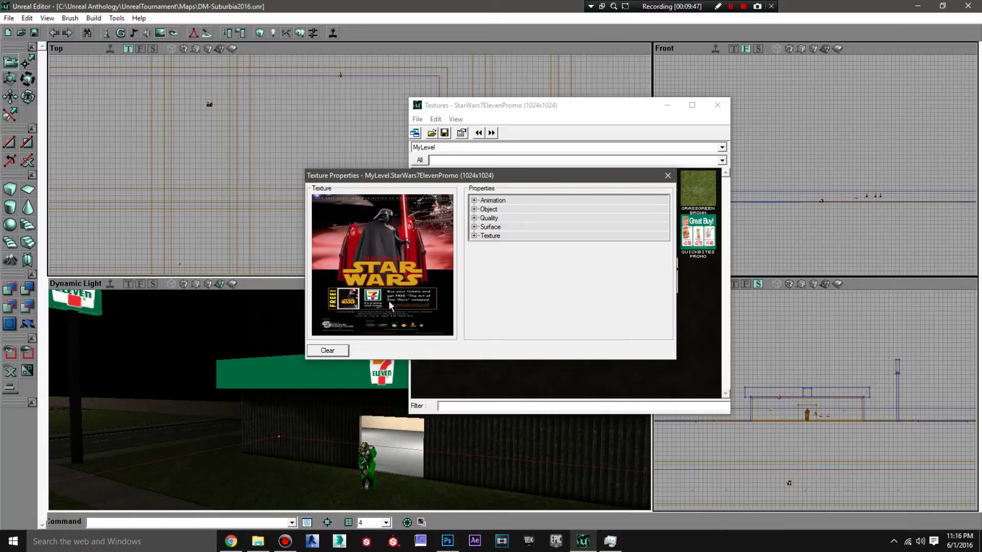
# Set bHighColorQuality and bHighTextureQuality to True for the StarWars7ElevenPromo texture and close its properties.
pyautogui.click(475, 218)
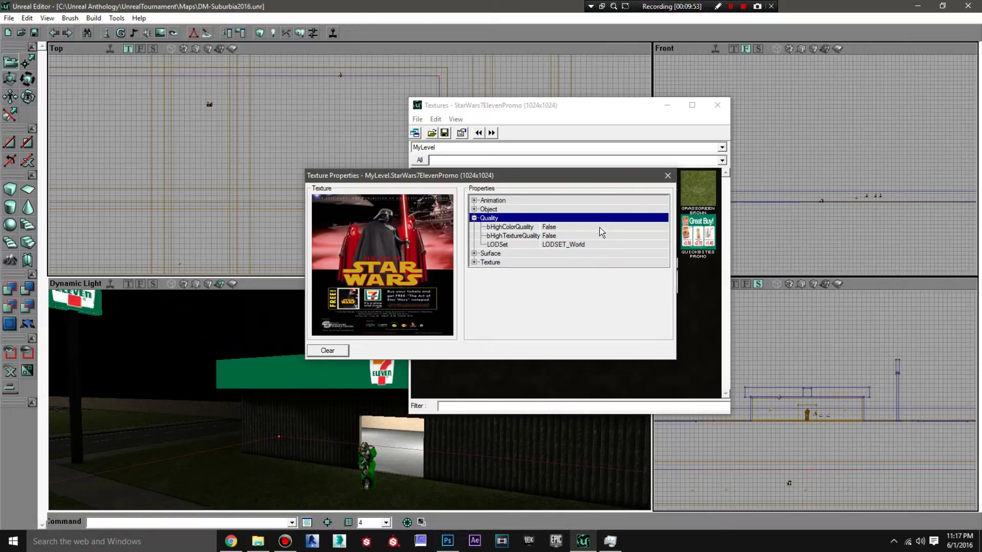
pyautogui.click(657, 229)
pyautogui.click(661, 227)
pyautogui.click(655, 243)
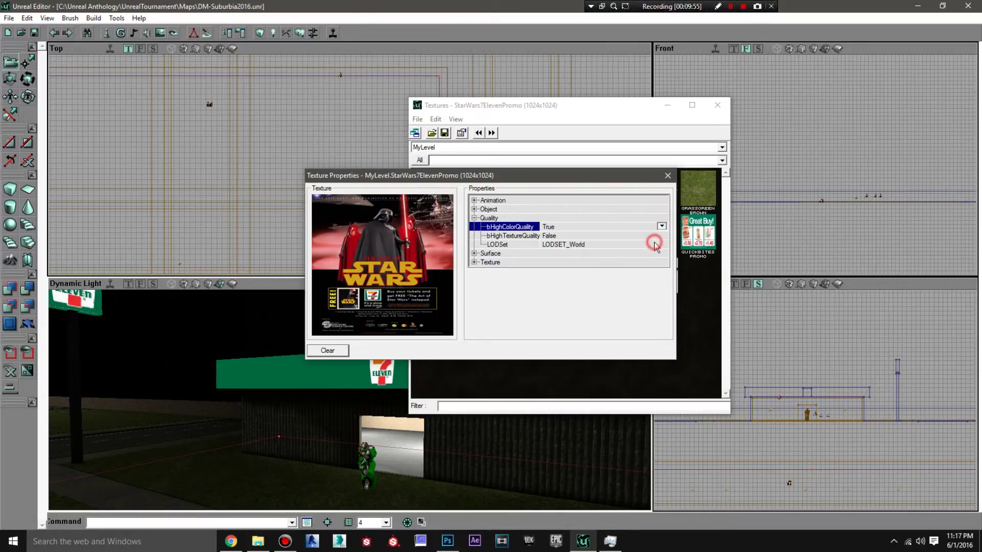
pyautogui.click(646, 239)
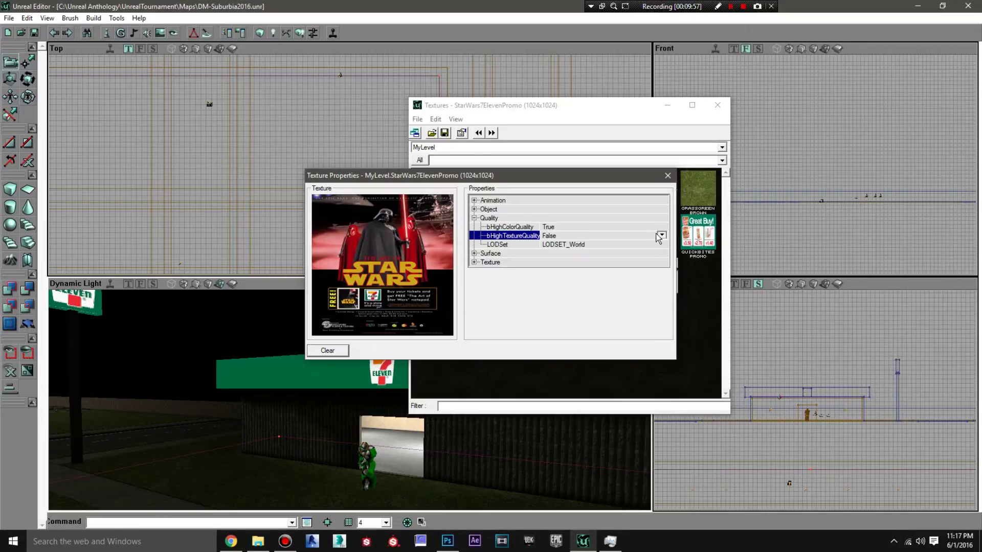
pyautogui.click(661, 236)
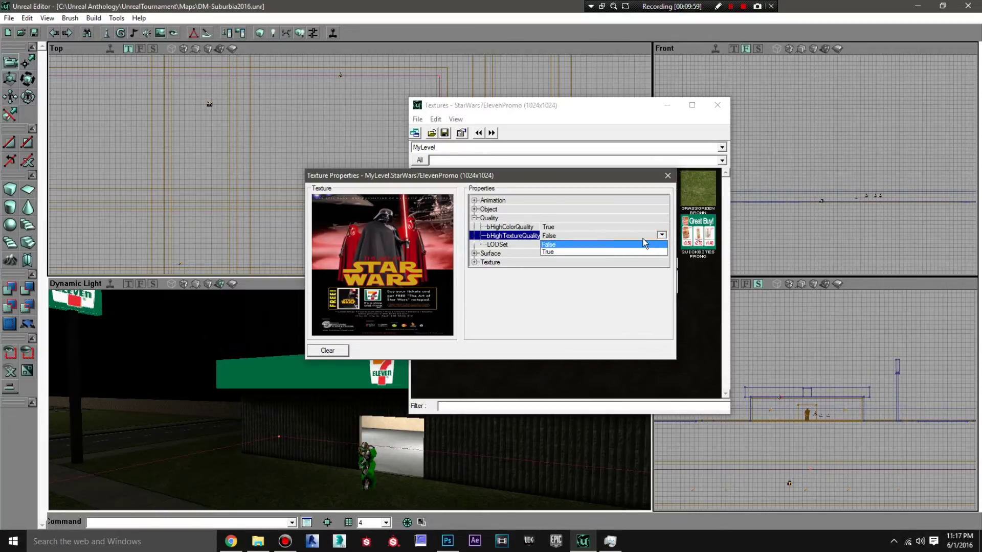
pyautogui.click(607, 251)
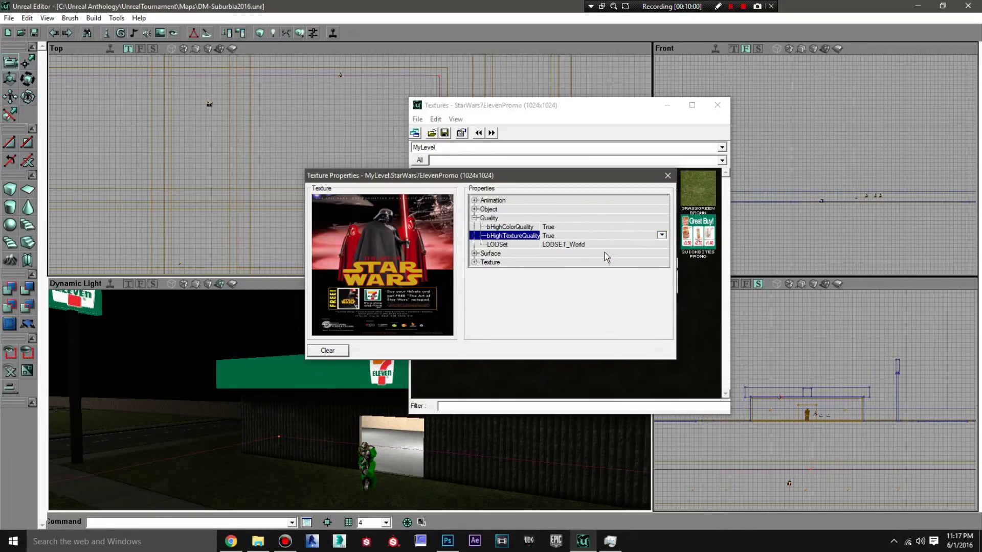
pyautogui.click(668, 176)
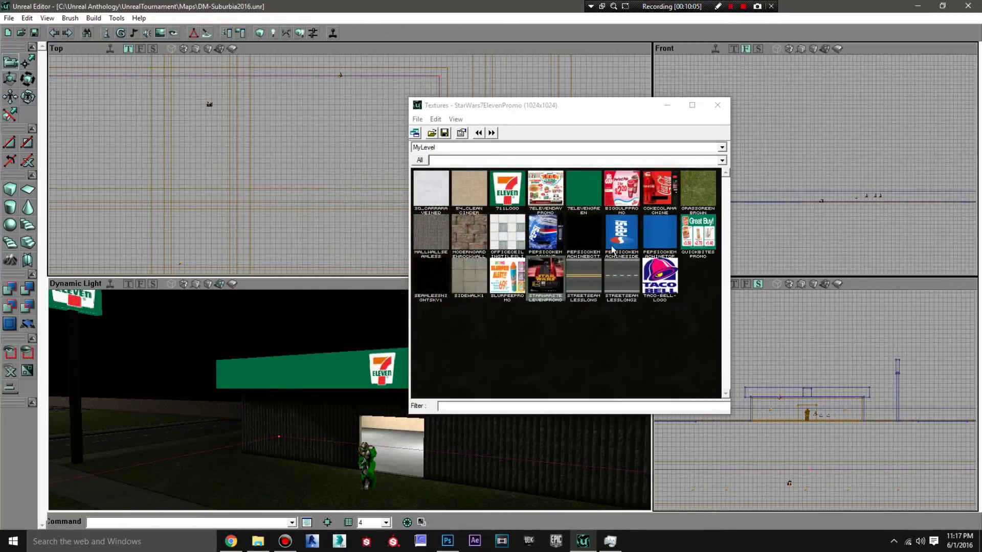
# Close the texture browser and examine the lit storefront, roadside sign and surrounding street in the perspective viewport.
pyautogui.click(438, 456)
pyautogui.moveTo(438, 456); pyautogui.dragTo(443, 483)
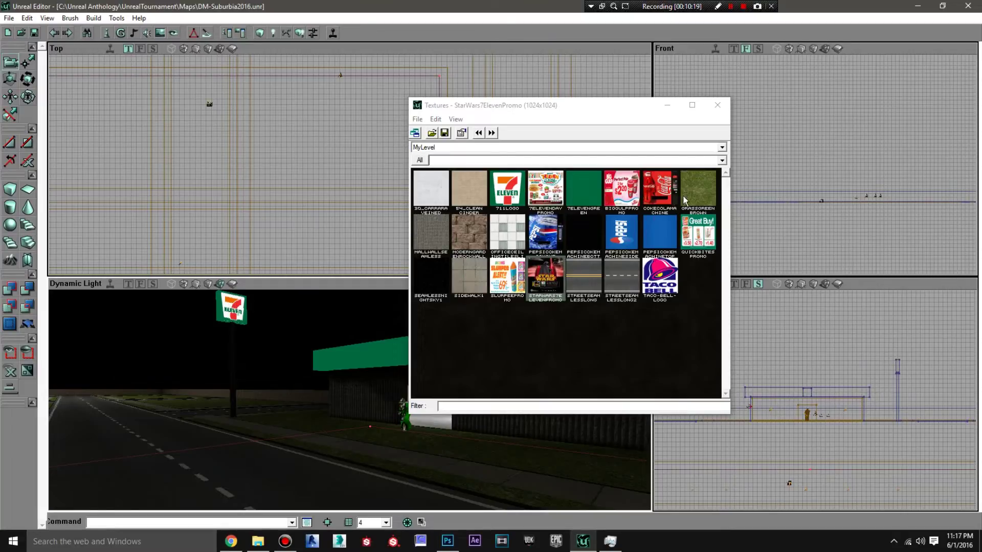
pyautogui.click(717, 106)
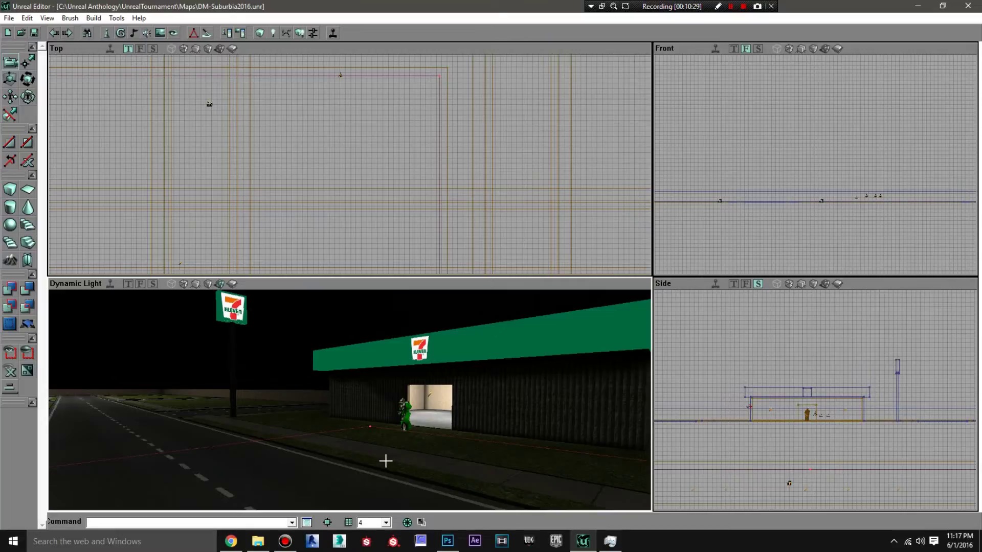
pyautogui.moveTo(386, 461); pyautogui.dragTo(351, 492)
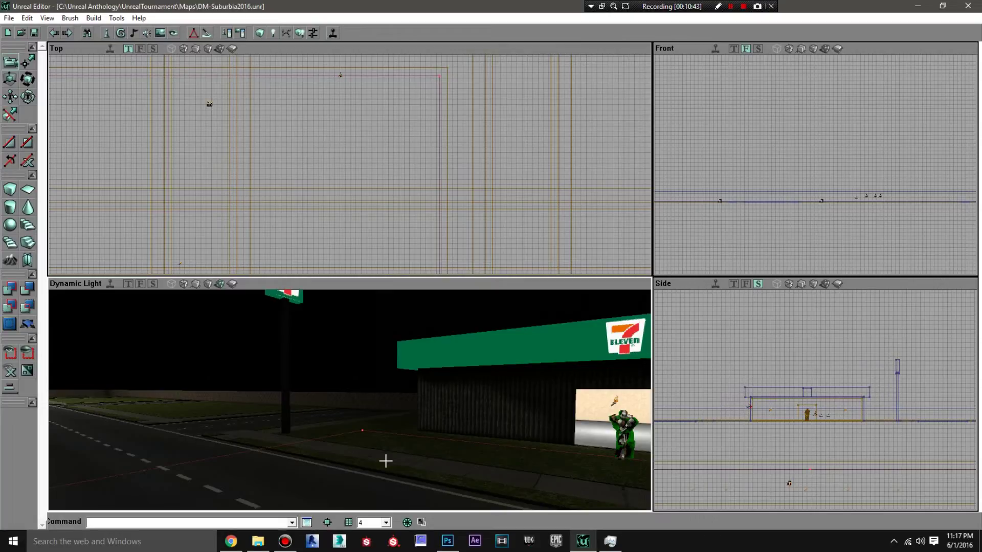
pyautogui.moveTo(449, 465); pyautogui.dragTo(404, 422)
pyautogui.moveTo(450, 465); pyautogui.dragTo(580, 424, button='right')
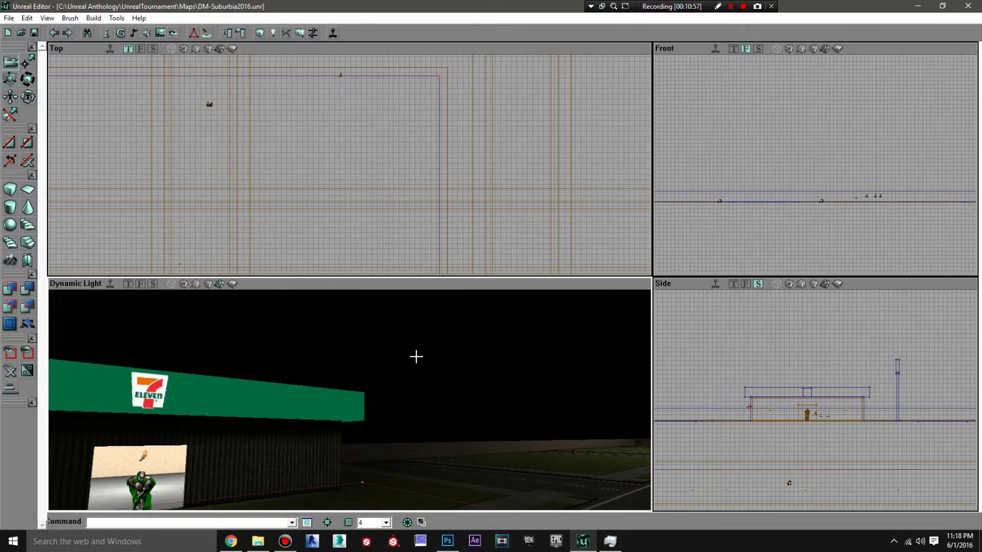
pyautogui.moveTo(417, 357); pyautogui.dragTo(376, 361, button='right')
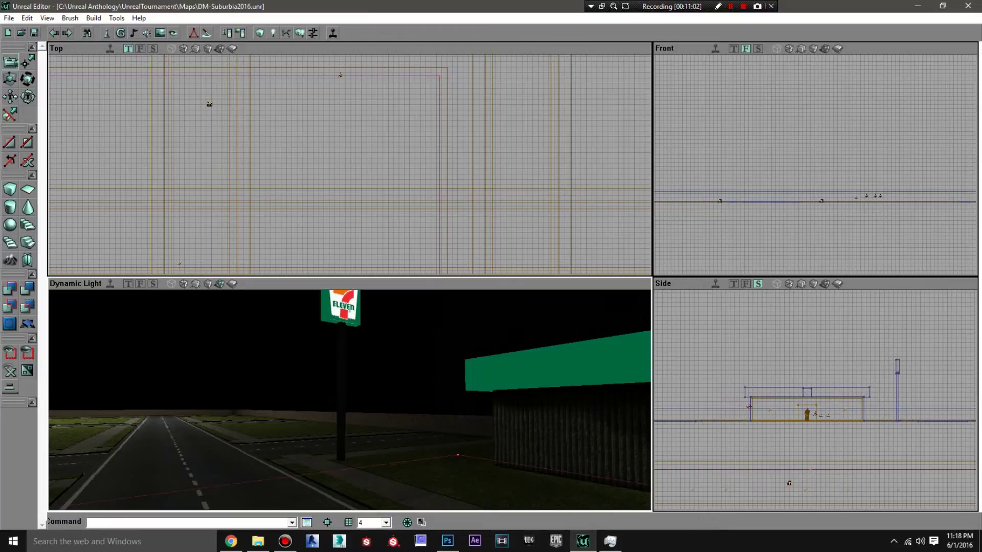
pyautogui.moveTo(376, 360); pyautogui.dragTo(376, 335)
pyautogui.moveTo(376, 354); pyautogui.dragTo(376, 347, button='right')
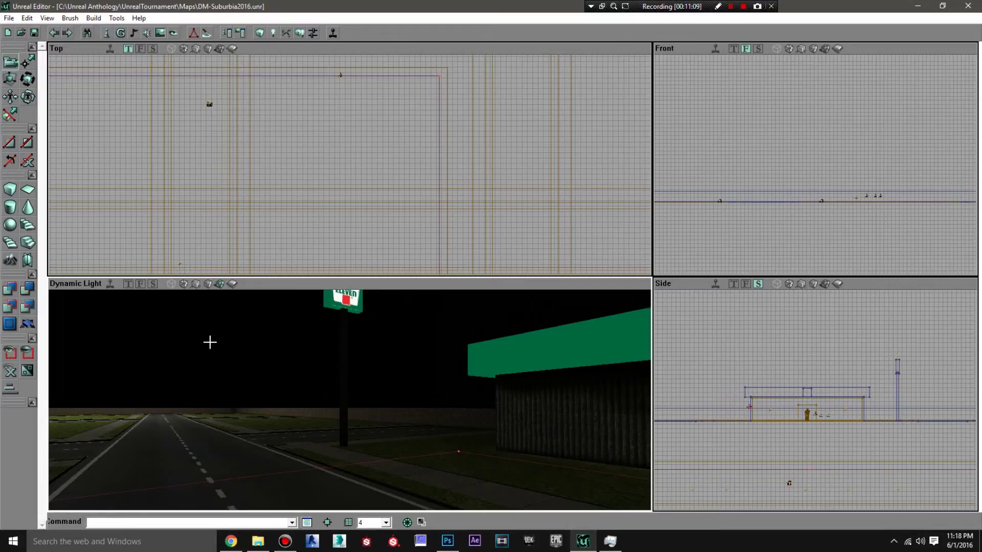
pyautogui.moveTo(296, 355); pyautogui.dragTo(318, 357, button='right')
pyautogui.moveTo(317, 357)
pyautogui.mouseDown()
pyautogui.moveTo(317, 338)
pyautogui.moveTo(316, 357)
pyautogui.mouseUp()
pyautogui.moveTo(298, 359); pyautogui.dragTo(299, 376, button='right')
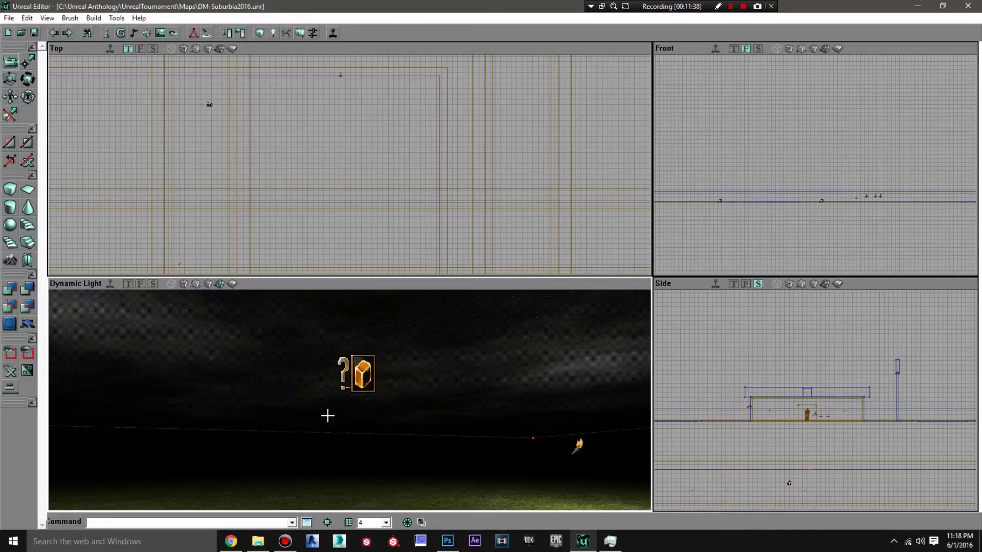
# Examine the sky box area and the light actors above the suburban street grid.
pyautogui.moveTo(264, 477); pyautogui.dragTo(264, 412, button='middle')
pyautogui.moveTo(263, 412); pyautogui.dragTo(341, 433, button='right')
pyautogui.moveTo(342, 433); pyautogui.dragTo(341, 335, button='middle')
pyautogui.moveTo(263, 440); pyautogui.dragTo(263, 435)
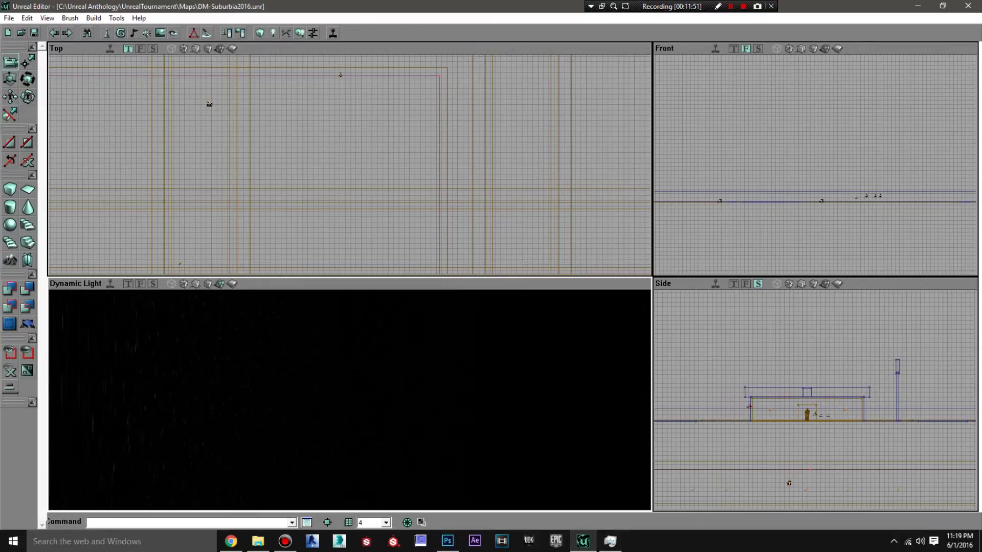
pyautogui.moveTo(263, 435); pyautogui.dragTo(263, 404)
pyautogui.moveTo(349, 400); pyautogui.dragTo(245, 402, button='right')
pyautogui.moveTo(349, 400)
pyautogui.mouseDown()
pyautogui.moveTo(349, 445)
pyautogui.moveTo(342, 405)
pyautogui.mouseUp()
pyautogui.moveTo(263, 475); pyautogui.dragTo(264, 460)
pyautogui.moveTo(263, 476); pyautogui.dragTo(271, 404, button='right')
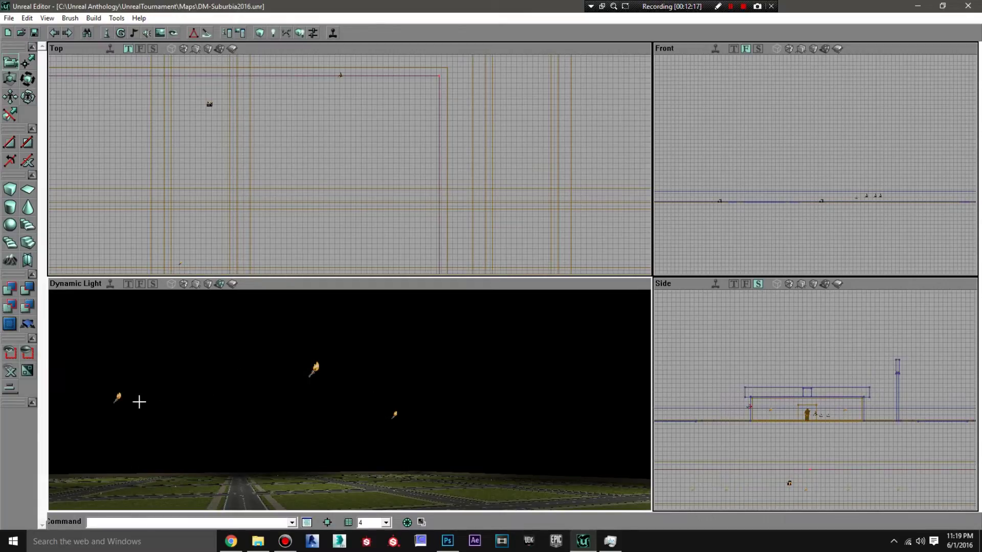
# Turn on real-time preview in the perspective viewport and switch its renderer from Software to Direct3D.
pyautogui.click(110, 284)
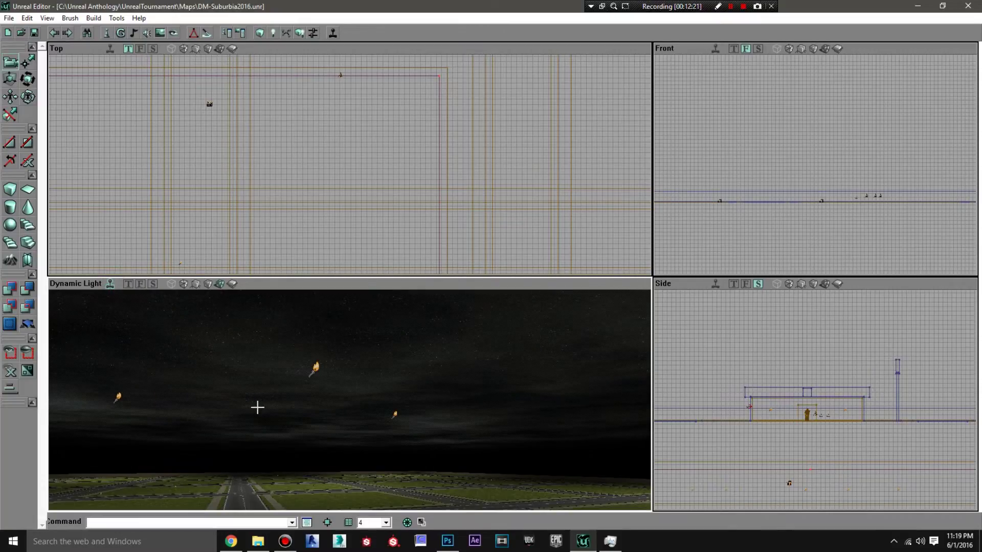
pyautogui.moveTo(258, 408); pyautogui.dragTo(67, 338, button='right')
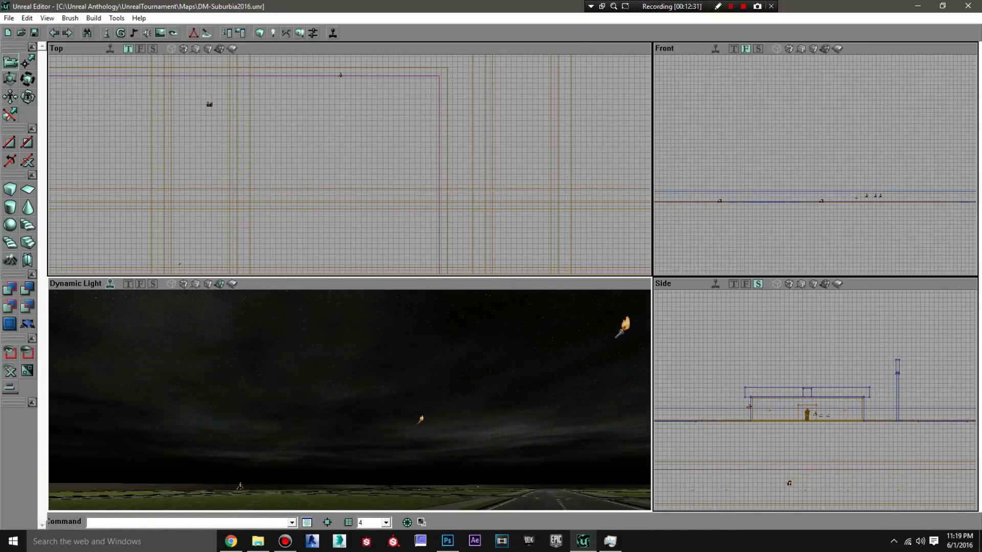
pyautogui.rightClick(259, 284)
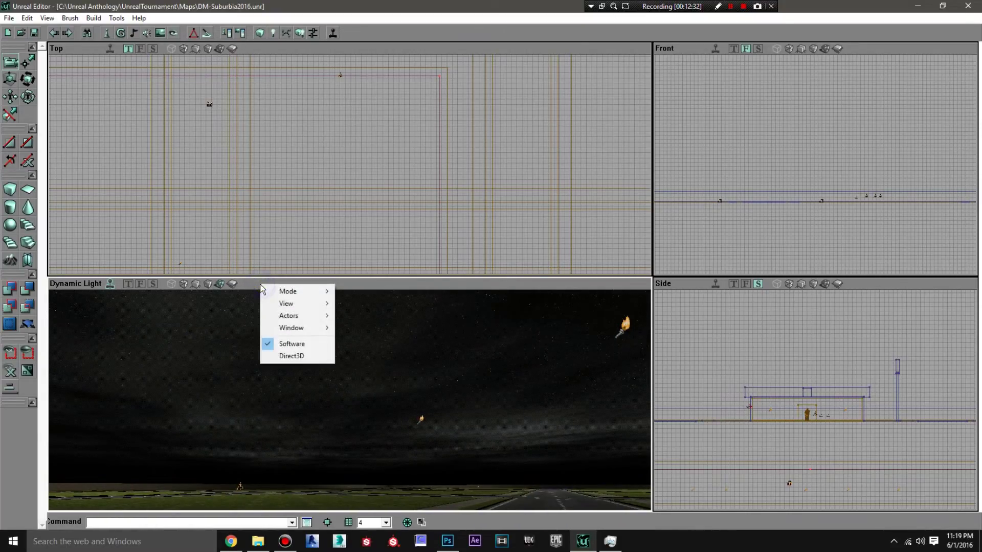
pyautogui.click(295, 357)
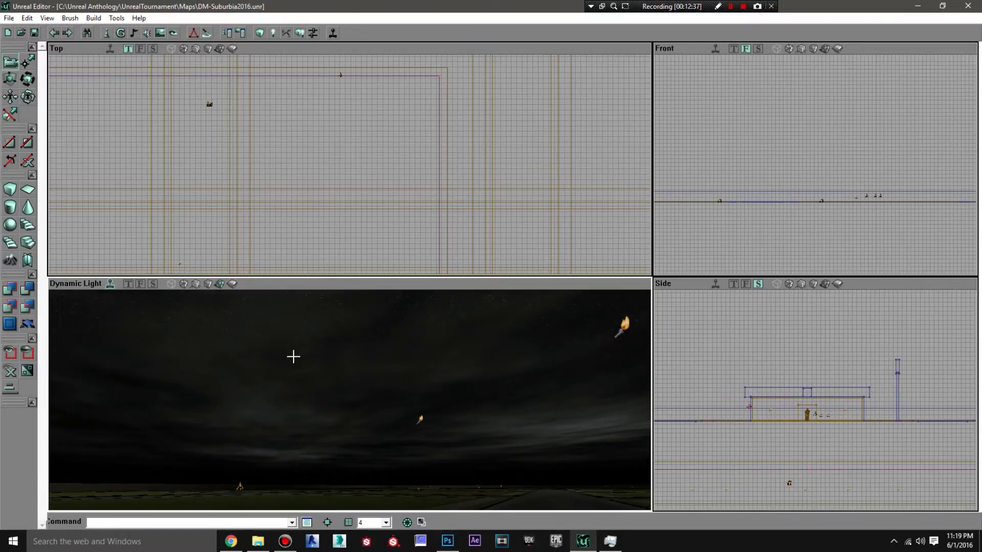
# Examine the road, the roadside sign and the storefront in the Direct3D-rendered viewport.
pyautogui.moveTo(293, 357); pyautogui.dragTo(455, 413, button='right')
pyautogui.moveTo(456, 413); pyautogui.dragTo(648, 338)
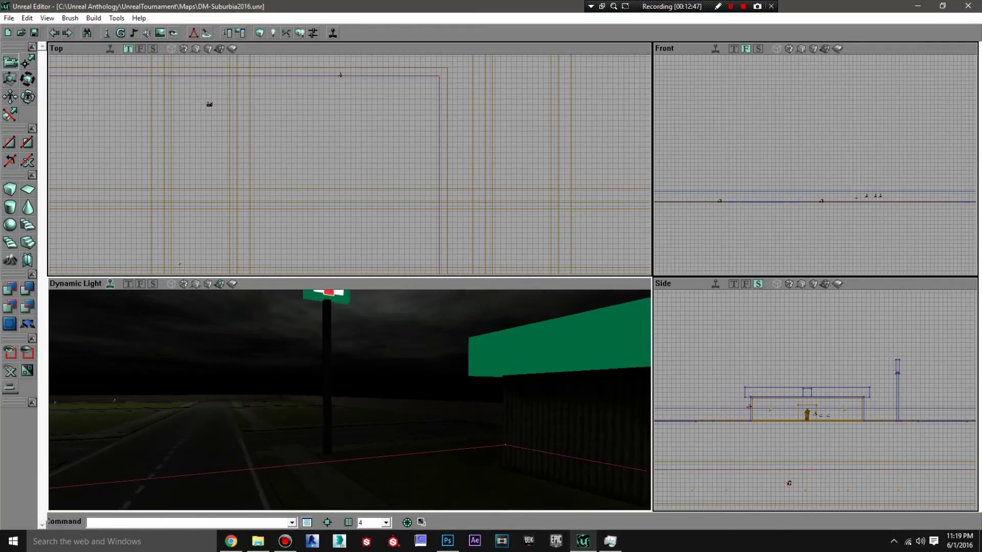
pyautogui.moveTo(365, 376); pyautogui.dragTo(294, 355)
pyautogui.moveTo(268, 437); pyautogui.dragTo(476, 471, button='right')
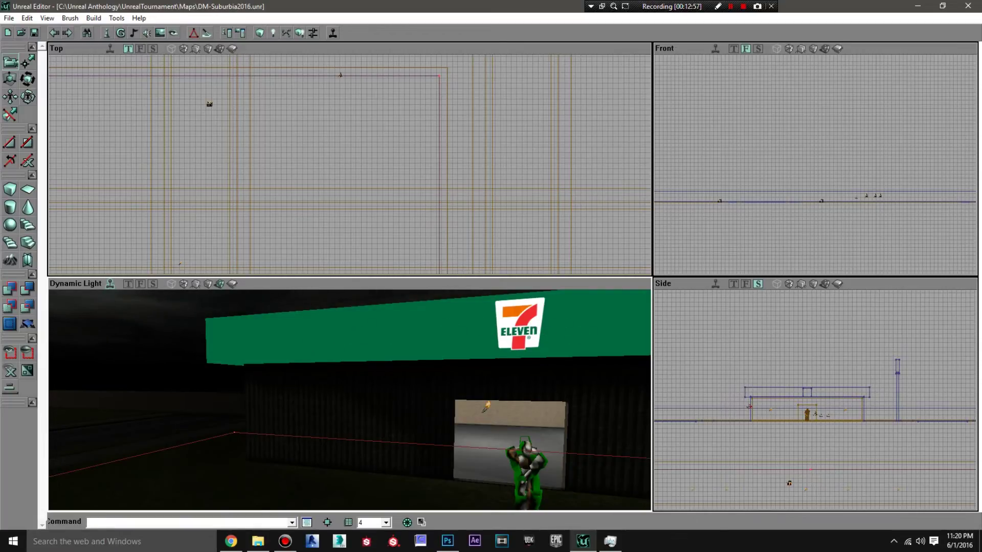
pyautogui.moveTo(519, 327); pyautogui.dragTo(435, 425)
pyautogui.moveTo(484, 384); pyautogui.dragTo(429, 363)
# Examine the night sky's stars and clouds and the street grid beneath them.
pyautogui.moveTo(430, 363); pyautogui.dragTo(430, 302, button='right')
pyautogui.moveTo(415, 353); pyautogui.dragTo(415, 333)
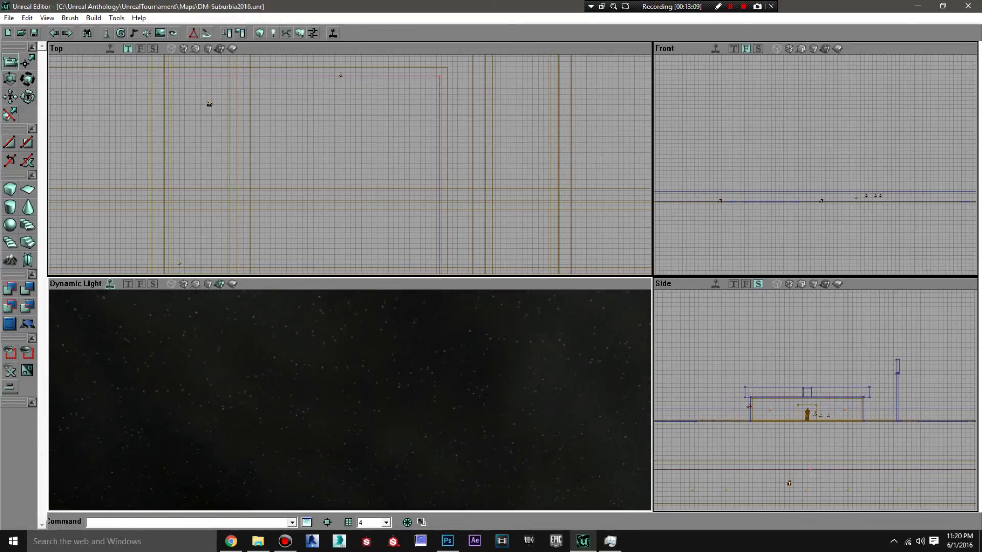
pyautogui.moveTo(414, 332)
pyautogui.mouseDown(button='right')
pyautogui.moveTo(435, 322)
pyautogui.moveTo(456, 394)
pyautogui.mouseUp(button='right')
pyautogui.moveTo(404, 361); pyautogui.dragTo(404, 409)
pyautogui.moveTo(404, 409); pyautogui.dragTo(363, 376, button='right')
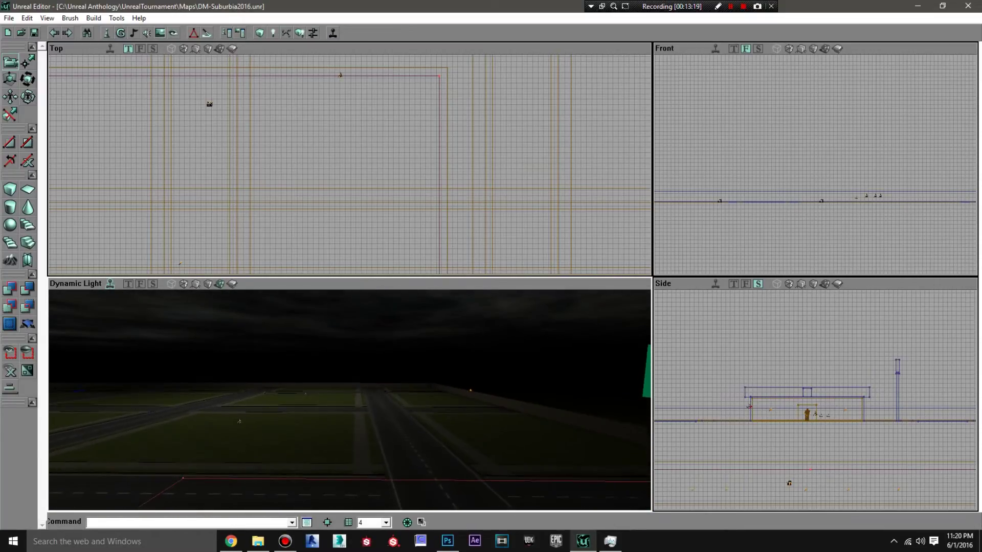
pyautogui.moveTo(349, 400); pyautogui.dragTo(394, 399, button='right')
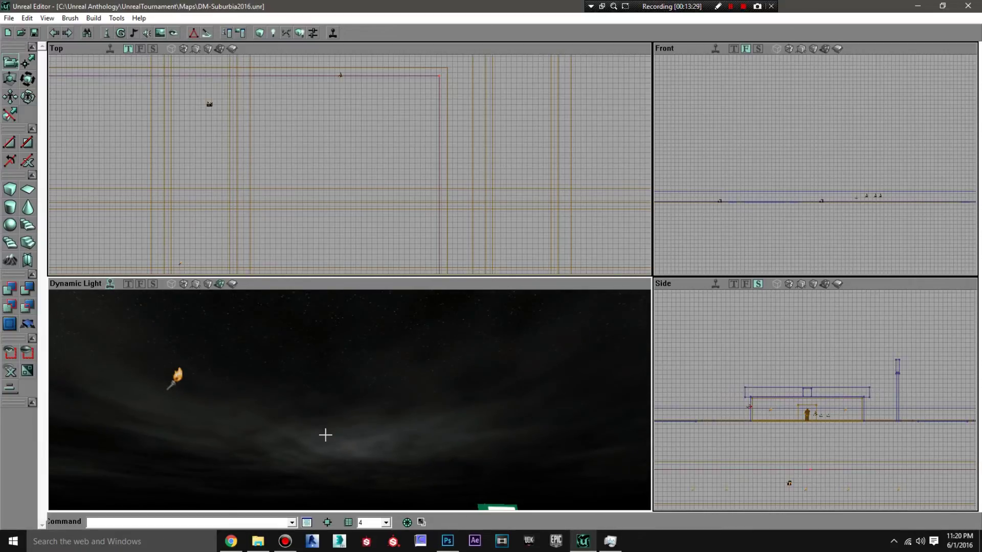
pyautogui.moveTo(383, 436)
pyautogui.mouseDown(button='right')
pyautogui.moveTo(360, 472)
pyautogui.moveTo(317, 502)
pyautogui.moveTo(348, 495)
pyautogui.moveTo(390, 465)
pyautogui.moveTo(337, 485)
pyautogui.moveTo(379, 437)
pyautogui.mouseUp(button='right')
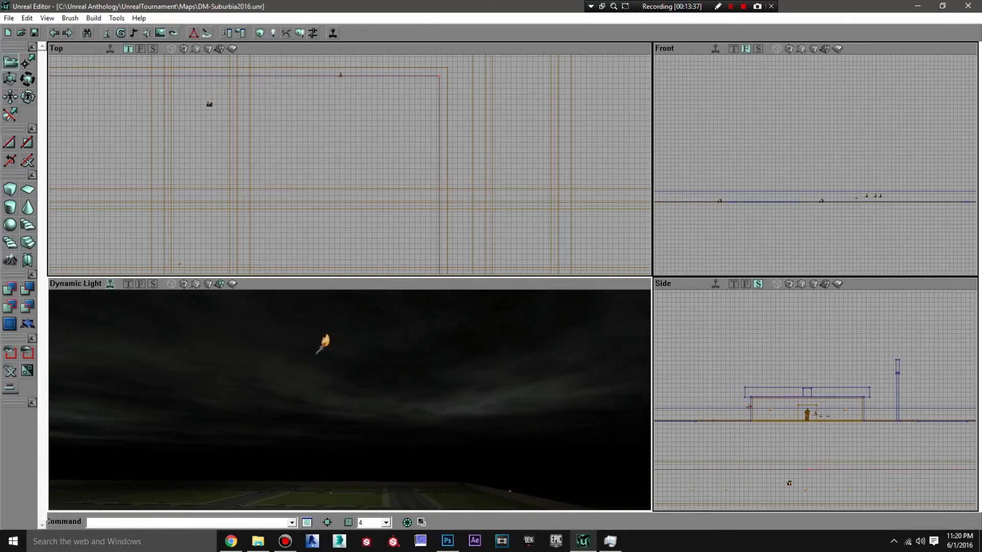
pyautogui.moveTo(505, 400); pyautogui.dragTo(445, 442, button='right')
pyautogui.moveTo(445, 443); pyautogui.dragTo(378, 327)
pyautogui.moveTo(411, 419); pyautogui.dragTo(409, 421, button='right')
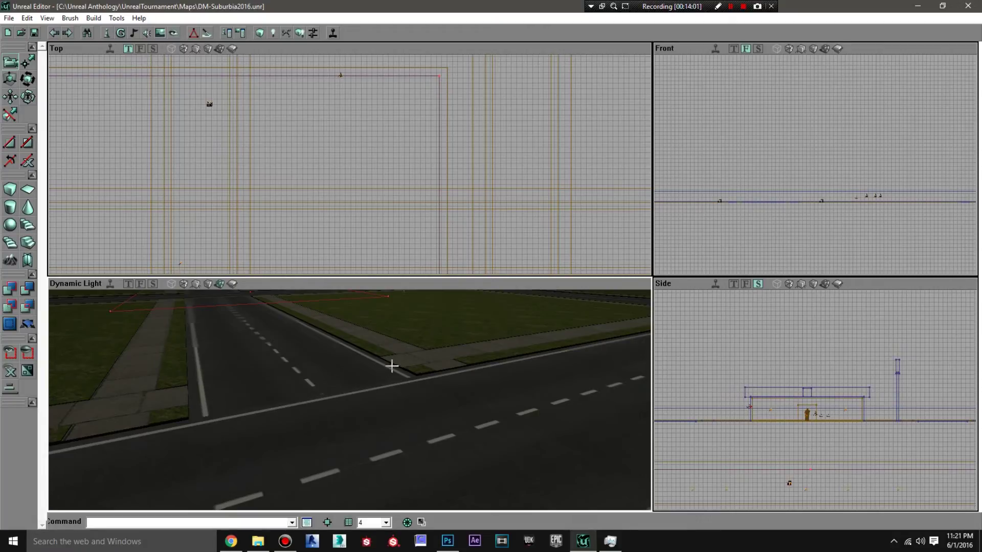
# Inspect the streets, the store entrance and the storefront logo under dynamic lighting.
pyautogui.moveTo(347, 421); pyautogui.dragTo(346, 421, button='right')
pyautogui.moveTo(346, 421); pyautogui.dragTo(346, 421)
pyautogui.moveTo(346, 421); pyautogui.dragTo(346, 421, button='right')
pyautogui.moveTo(346, 421); pyautogui.dragTo(306, 421)
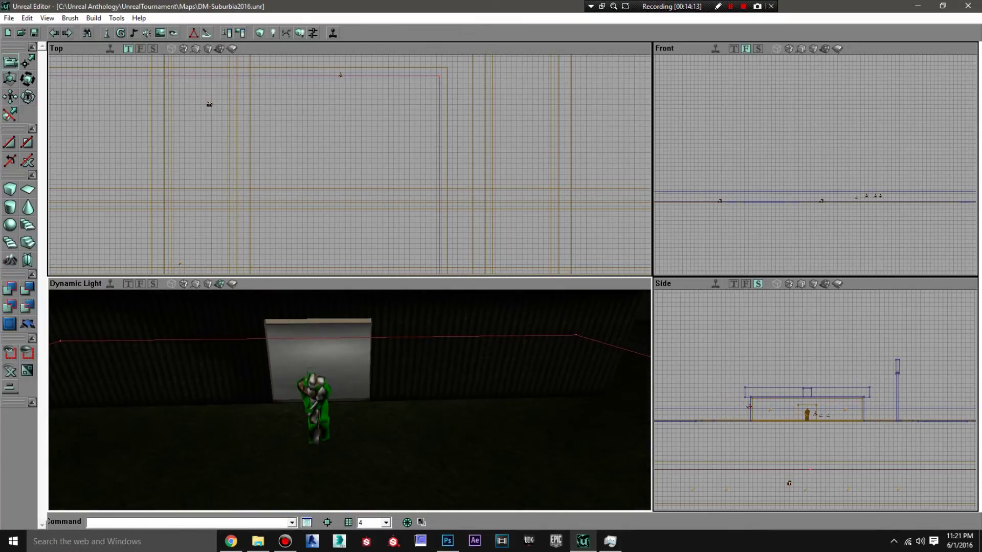
pyautogui.moveTo(425, 419); pyautogui.dragTo(398, 453, button='right')
pyautogui.moveTo(398, 453); pyautogui.dragTo(397, 453)
pyautogui.moveTo(398, 453); pyautogui.dragTo(397, 453, button='right')
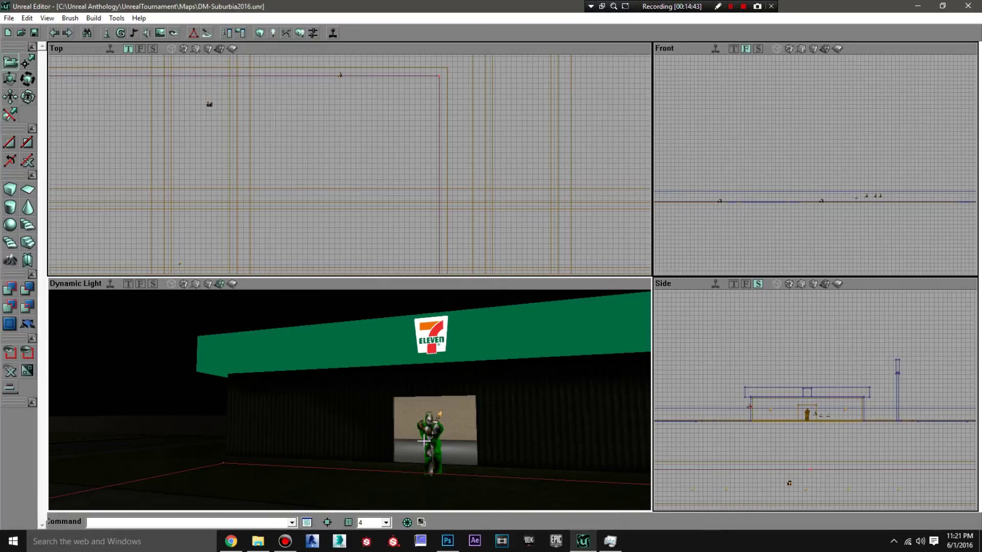
pyautogui.moveTo(373, 434); pyautogui.dragTo(277, 311)
# Set the perspective viewport to Textured mode and select the front face of the store's green fascia.
pyautogui.click(207, 284)
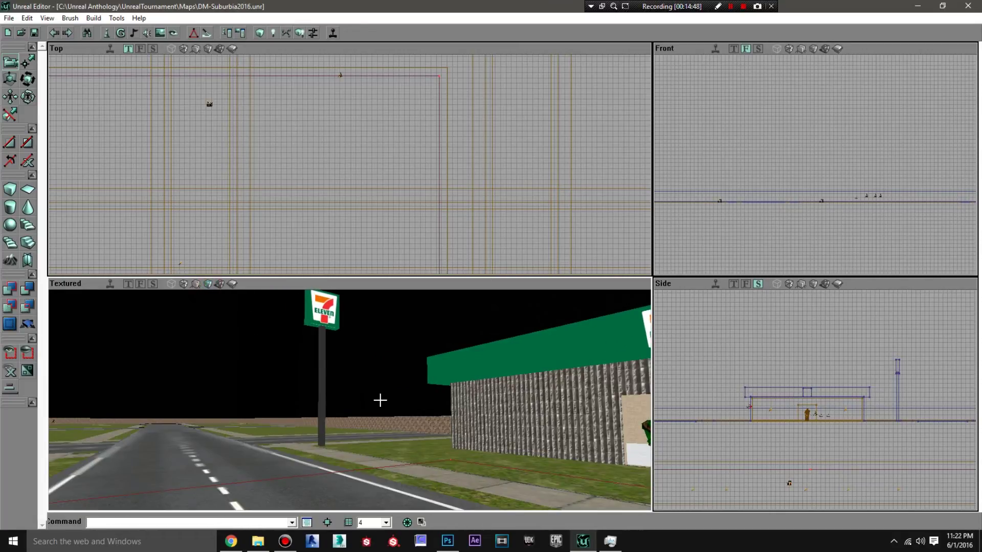
pyautogui.moveTo(377, 457); pyautogui.dragTo(266, 358)
pyautogui.moveTo(350, 400); pyautogui.dragTo(203, 394)
pyautogui.moveTo(246, 453); pyautogui.dragTo(190, 452)
pyautogui.moveTo(400, 453); pyautogui.dragTo(400, 378)
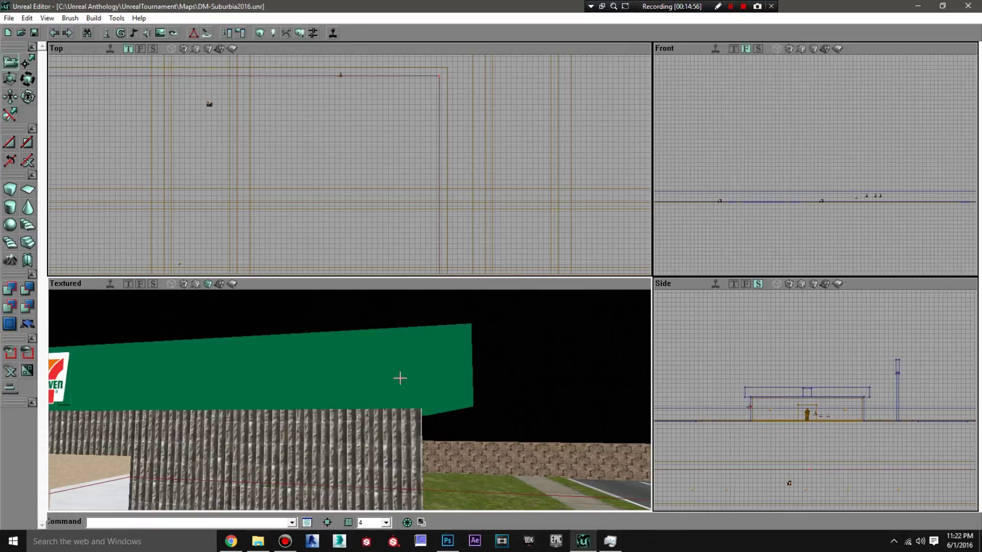
pyautogui.click(387, 357)
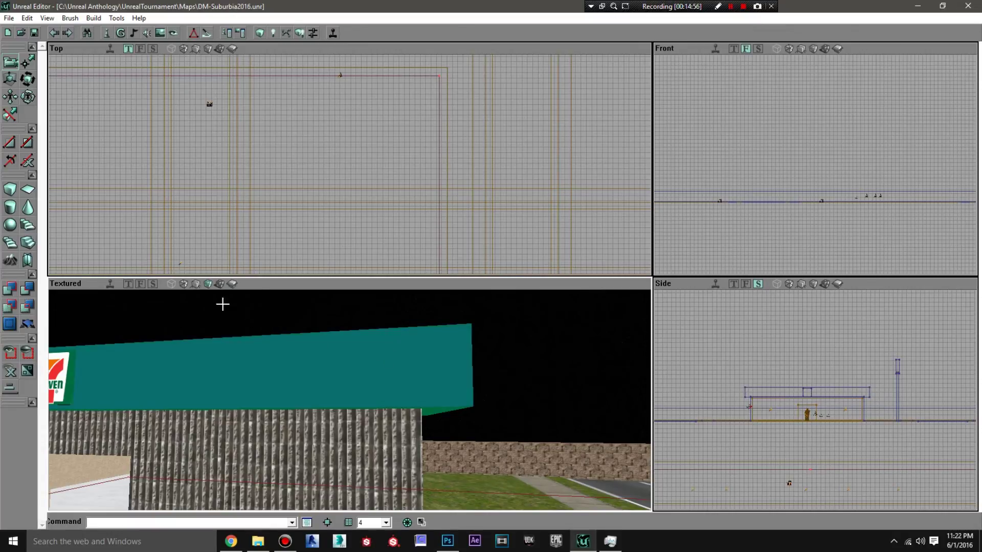
# Set the perspective viewport to Wireframe mode, select the store's fascia brush, and view the doorway area.
pyautogui.click(172, 284)
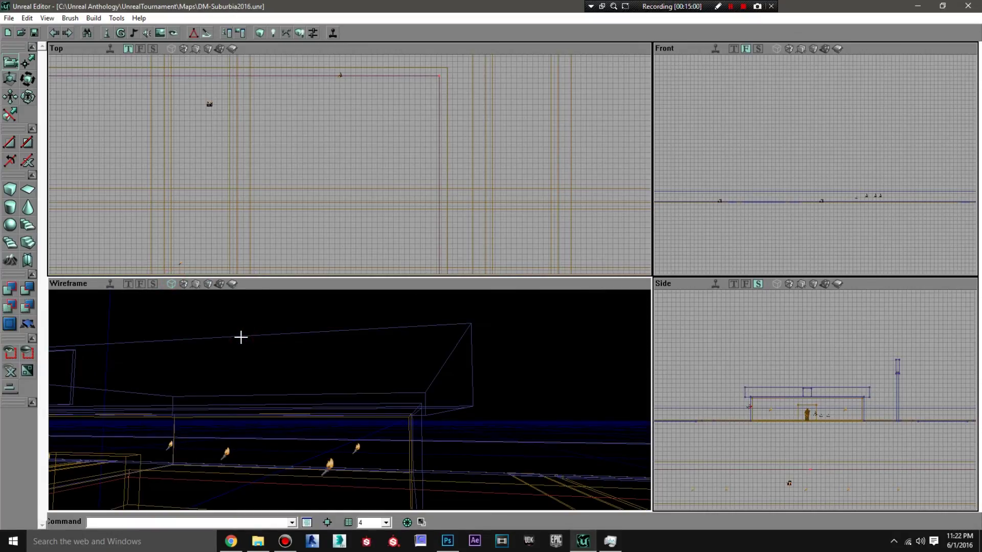
pyautogui.click(240, 336)
pyautogui.moveTo(322, 371)
pyautogui.mouseDown(button='right')
pyautogui.moveTo(179, 432)
pyautogui.moveTo(179, 386)
pyautogui.moveTo(179, 470)
pyautogui.mouseUp(button='right')
pyautogui.moveTo(323, 370); pyautogui.dragTo(323, 370)
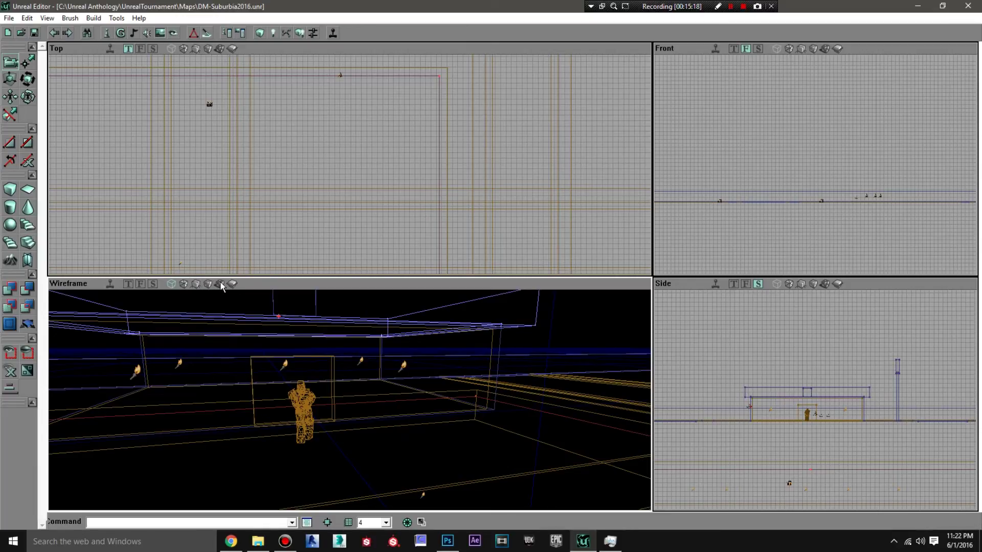
pyautogui.moveTo(283, 429); pyautogui.dragTo(282, 428)
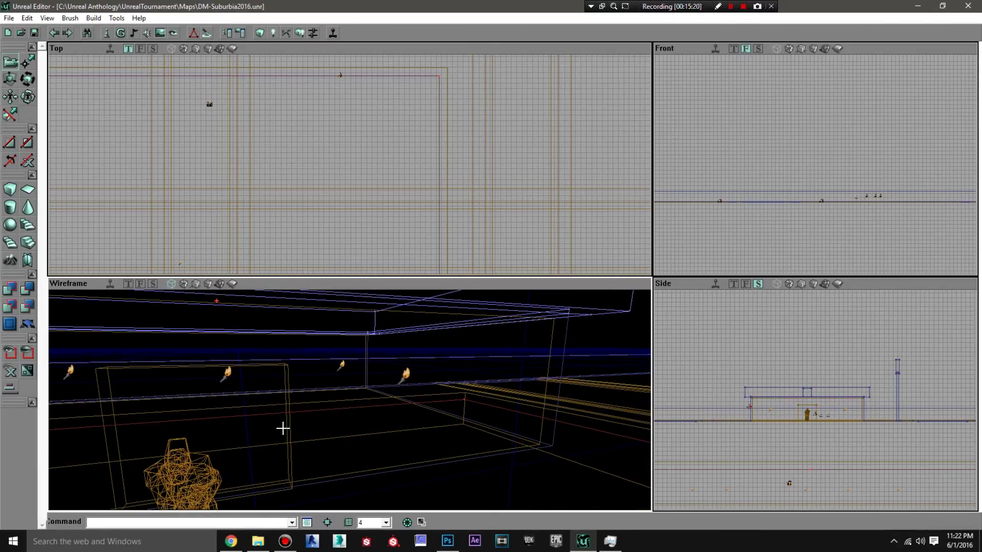
# Build a solid cube builder brush with height 300, width 4000 and breadth 4000, and close the cube settings.
pyautogui.rightClick(10, 194)
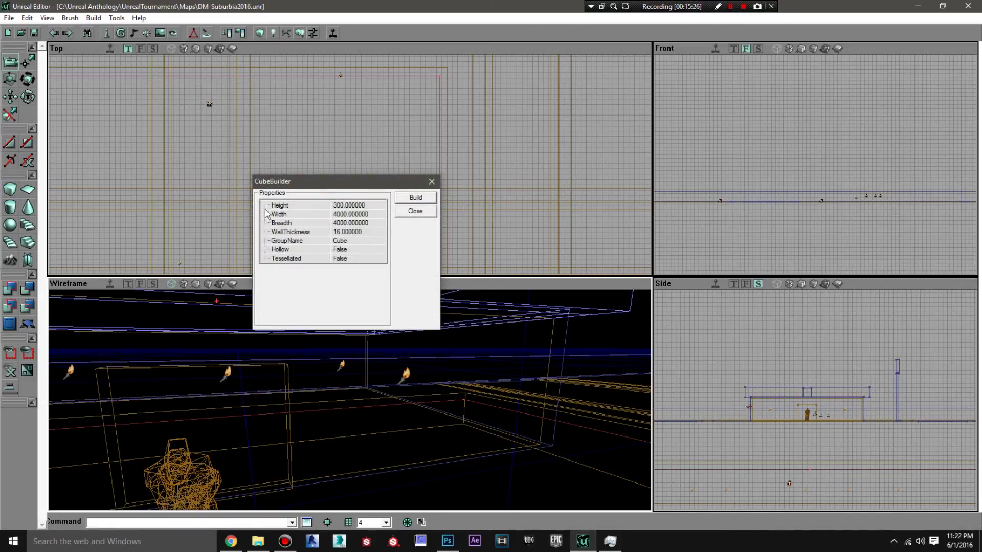
pyautogui.click(416, 199)
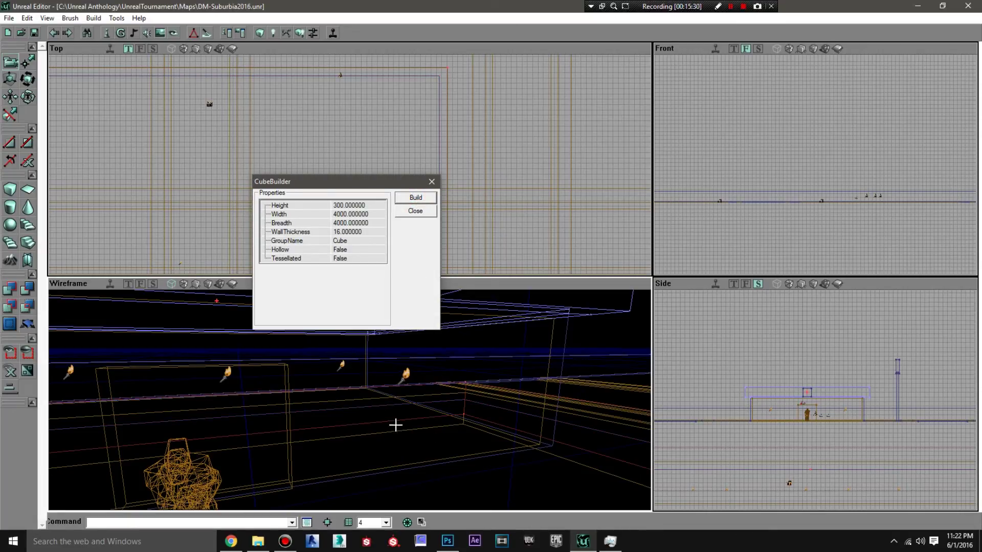
pyautogui.moveTo(395, 425); pyautogui.dragTo(379, 338)
pyautogui.moveTo(379, 400); pyautogui.dragTo(379, 278)
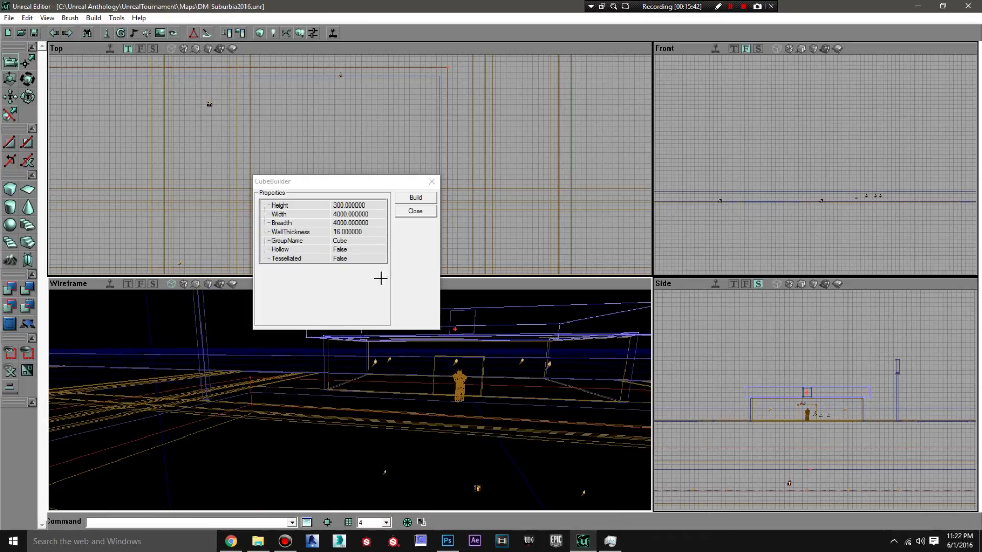
pyautogui.click(432, 181)
# Set the perspective viewport to Textured mode and examine the surrounding streets, the roadside sign and the 7-Eleven storefront.
pyautogui.moveTo(385, 389); pyautogui.dragTo(385, 389)
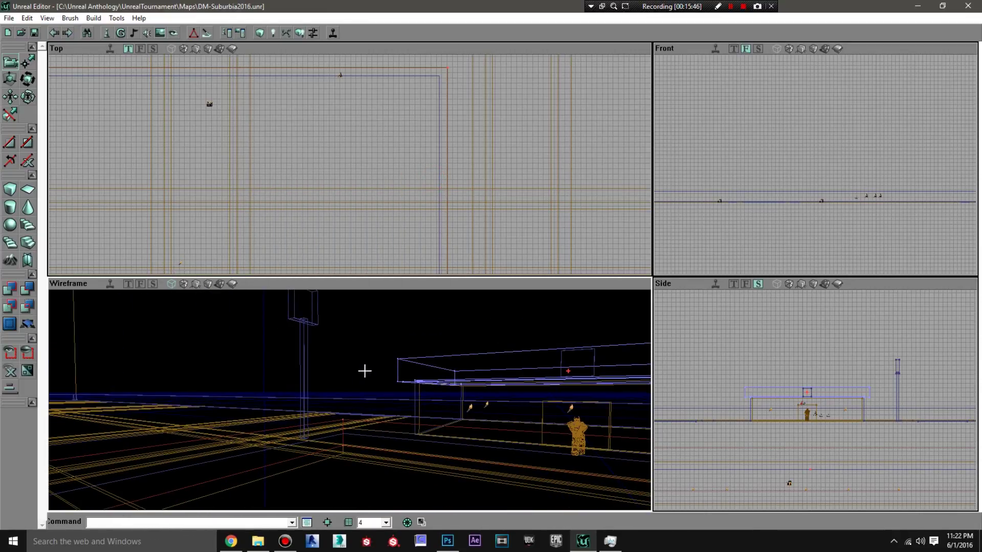
pyautogui.click(210, 284)
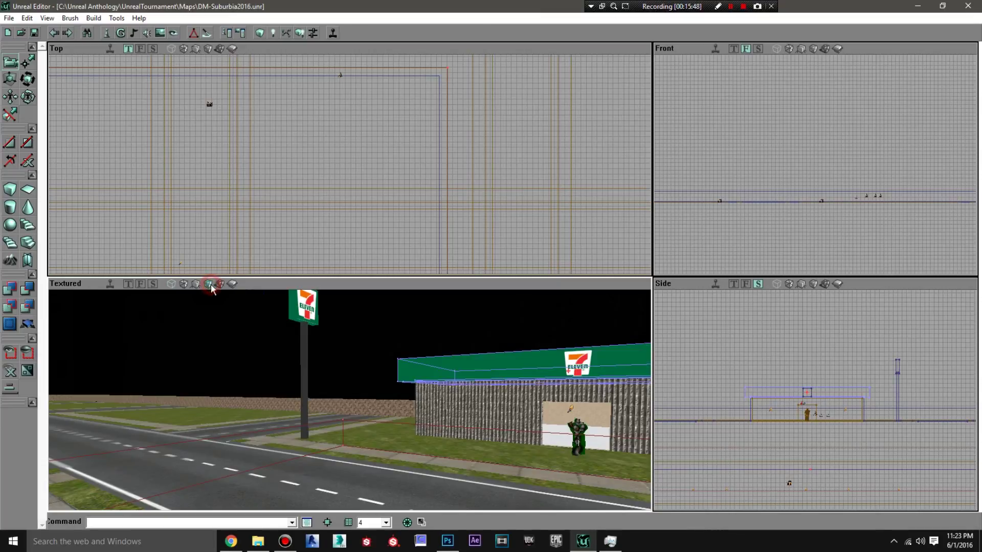
pyautogui.moveTo(340, 401); pyautogui.dragTo(348, 342)
pyautogui.moveTo(220, 328); pyautogui.dragTo(219, 327)
pyautogui.moveTo(220, 327); pyautogui.dragTo(220, 327, button='right')
pyautogui.moveTo(220, 327); pyautogui.dragTo(220, 327)
pyautogui.moveTo(537, 299); pyautogui.dragTo(537, 299)
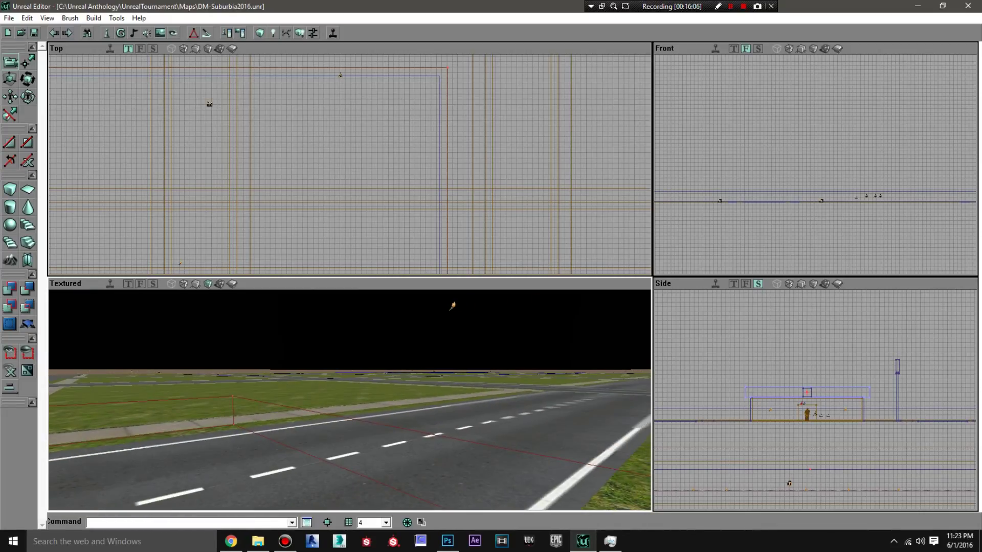
pyautogui.moveTo(453, 306); pyautogui.dragTo(453, 306)
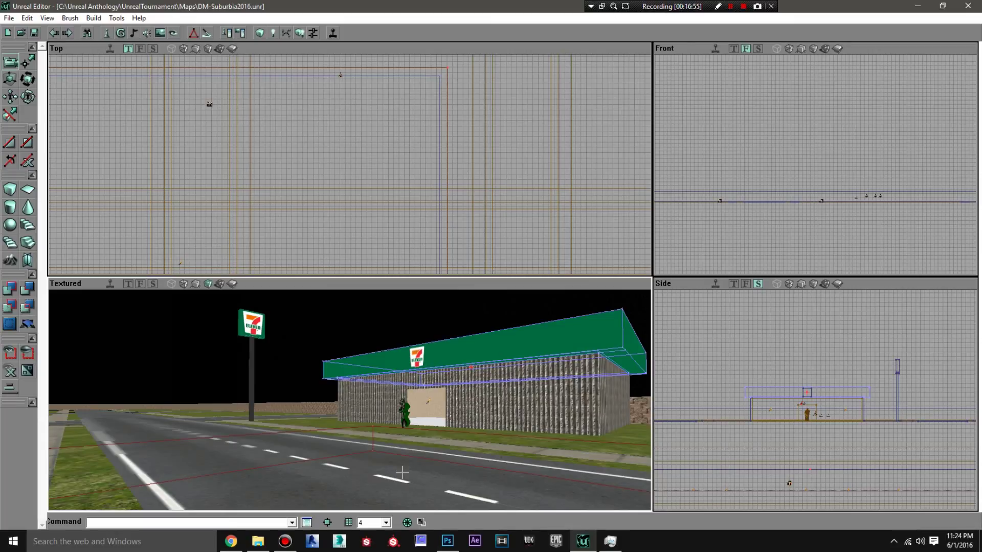
pyautogui.moveTo(402, 473); pyautogui.dragTo(220, 404)
pyautogui.moveTo(501, 327); pyautogui.dragTo(415, 328)
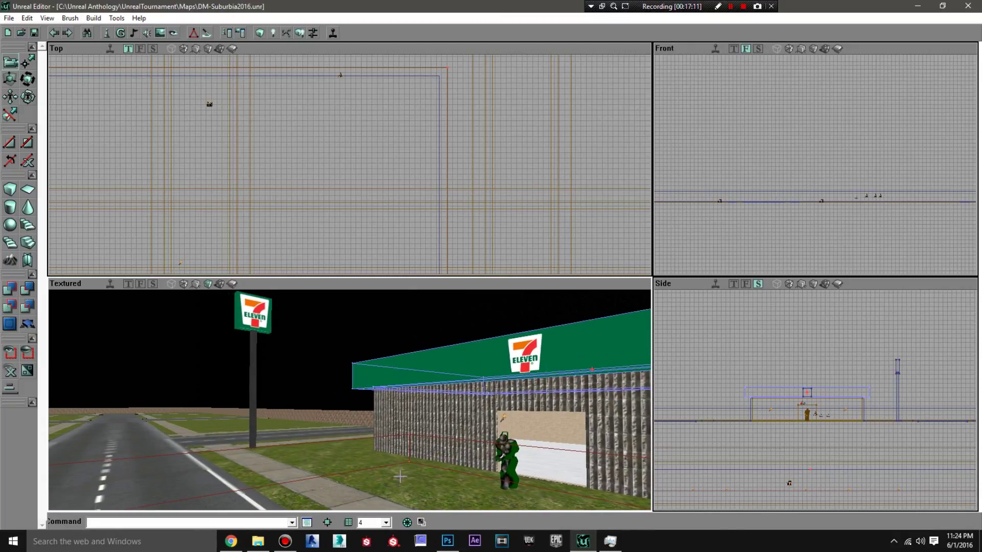
pyautogui.moveTo(397, 479); pyautogui.dragTo(479, 479, button='right')
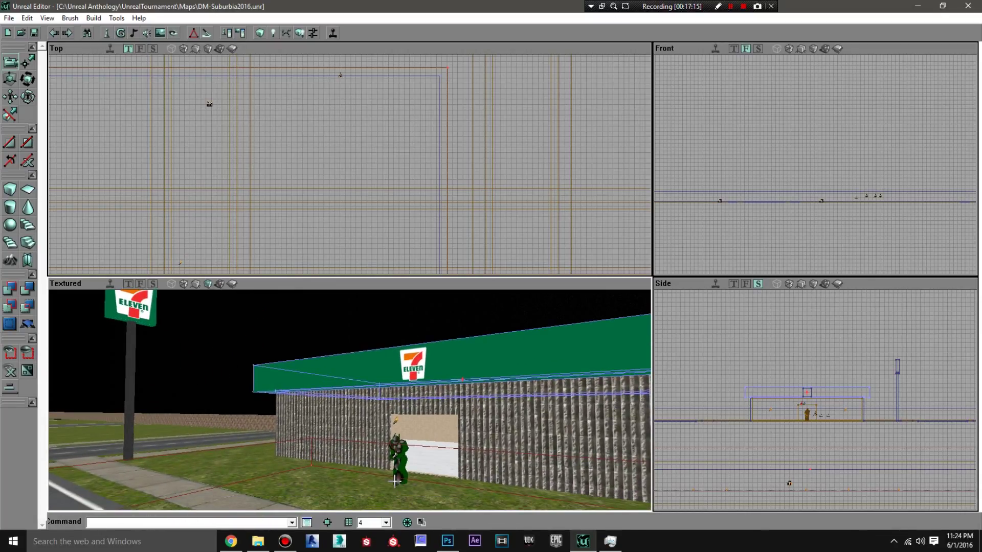